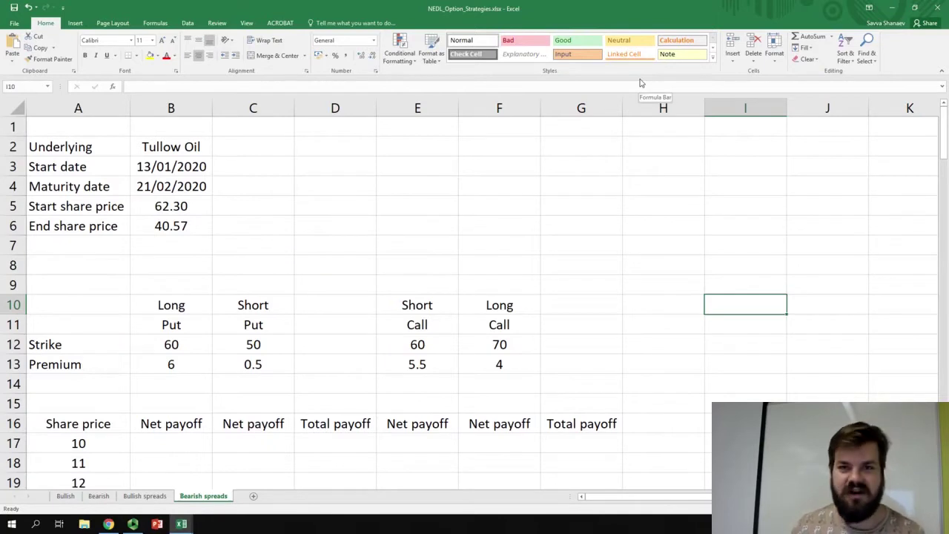
- Review the Long put and Short call payoff charts on the Bearish sheet
left_click(99, 495)
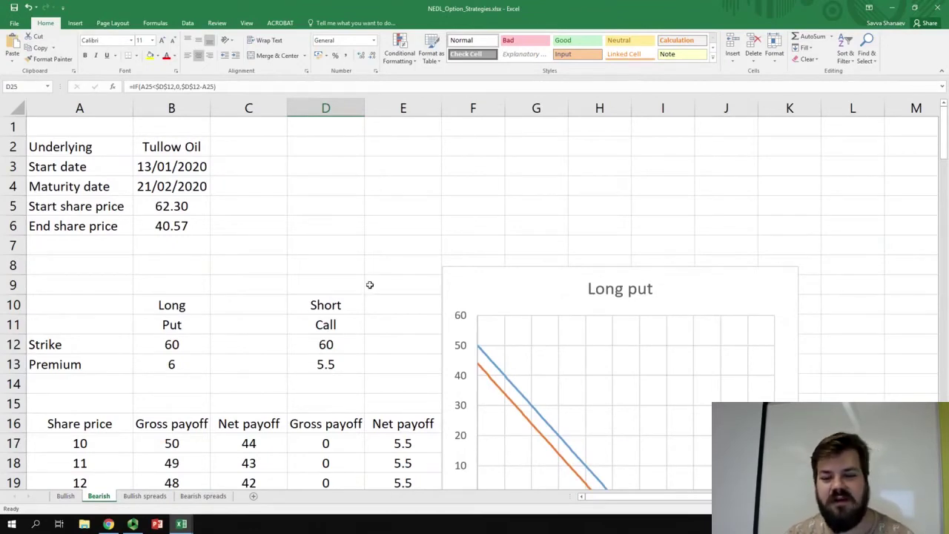
scroll(369, 282, "down", 8)
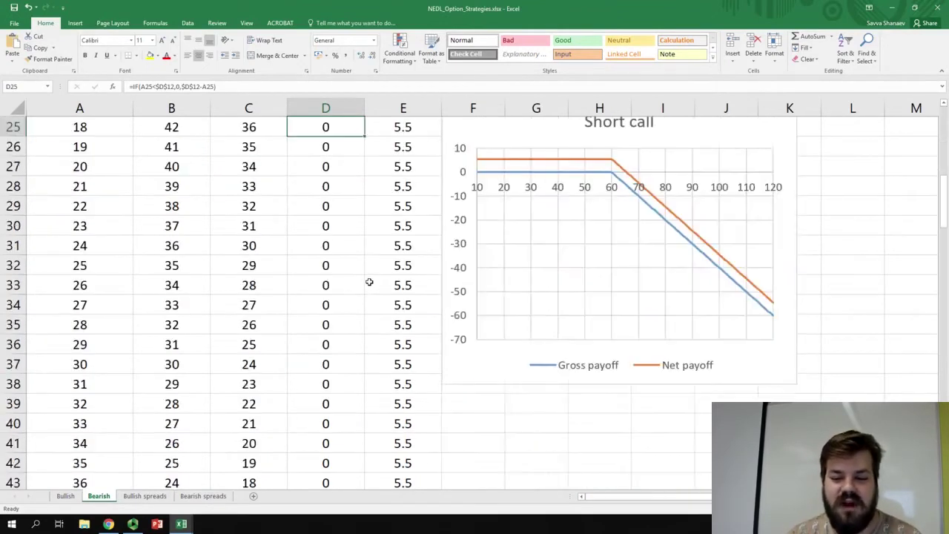
scroll(370, 282, "up", 6)
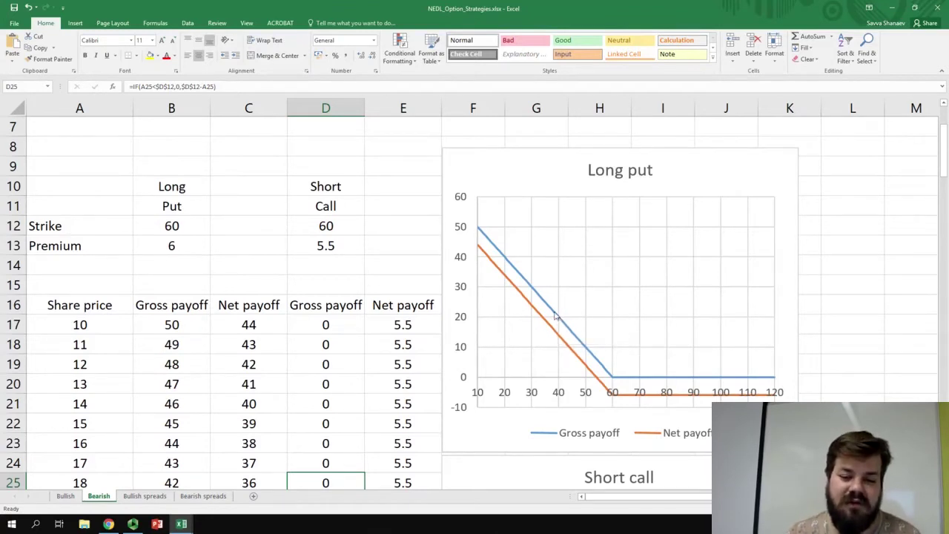
mouse_move(514, 279)
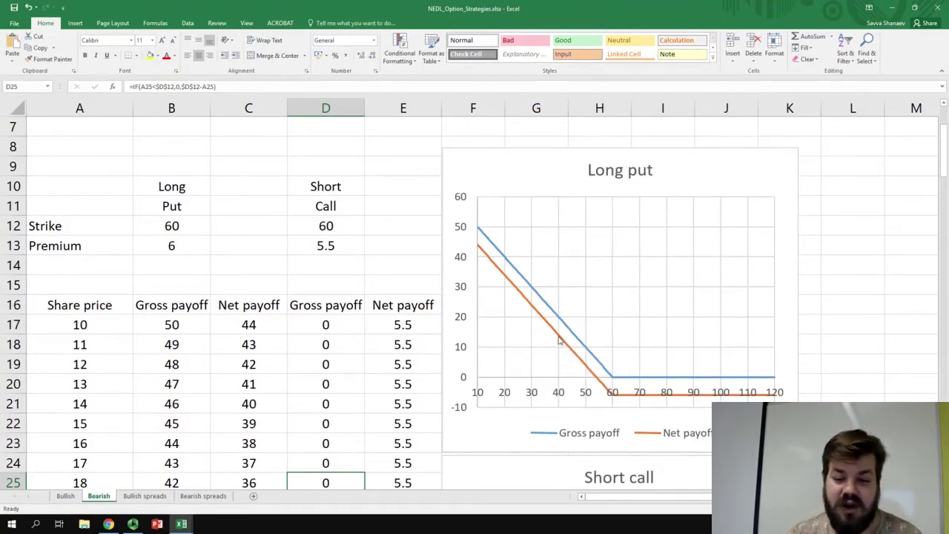
mouse_move(555, 344)
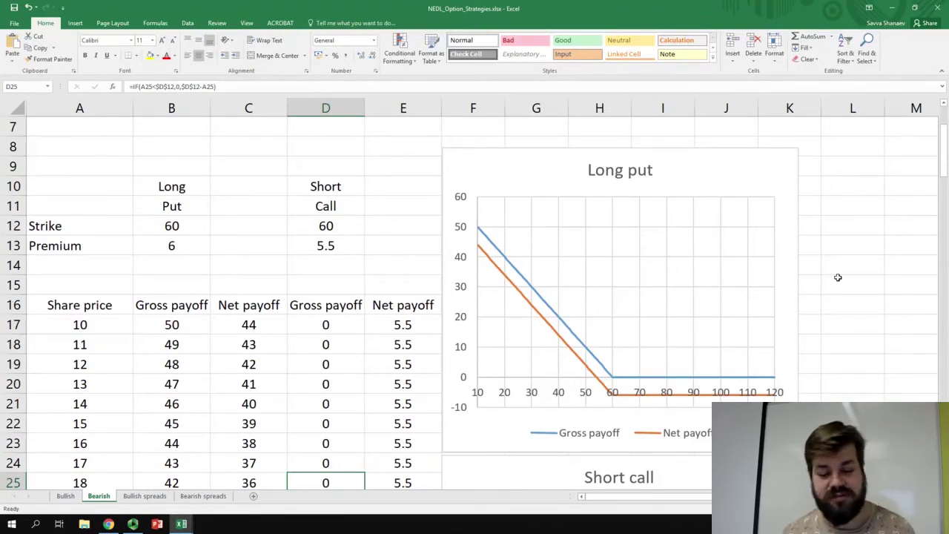
scroll(835, 307, "down", 5)
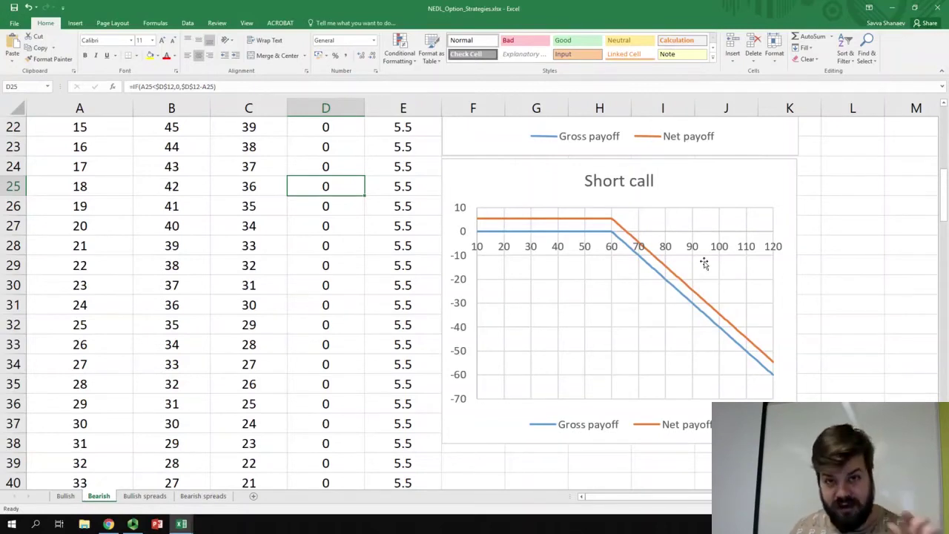
- On the Bearish spreads sheet, enter the long put's net payoff in B17 as =IF(A17<$B$12,$B$12-A17,0)-$B$13
left_click(203, 496)
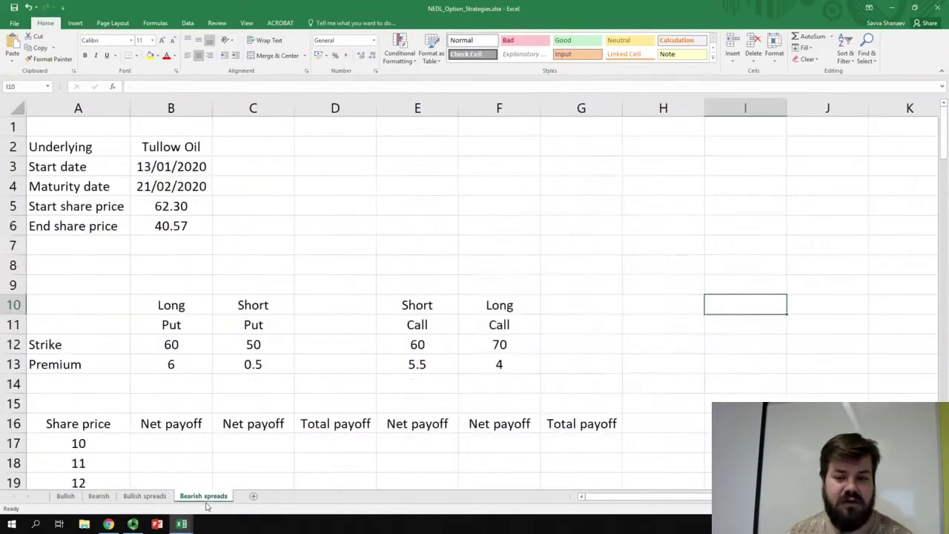
left_click(180, 444)
type("=IF(")
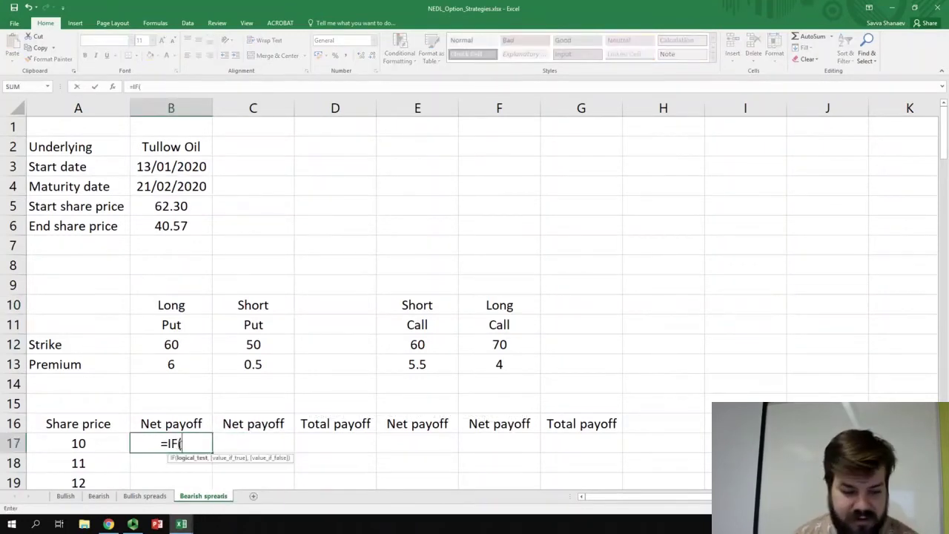
left_click(103, 441)
type("<")
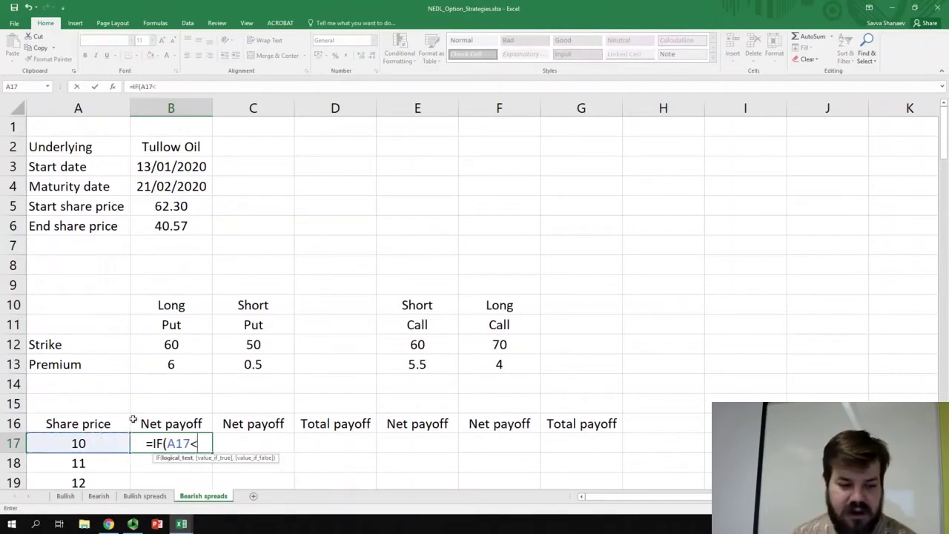
left_click(168, 343)
key("F4")
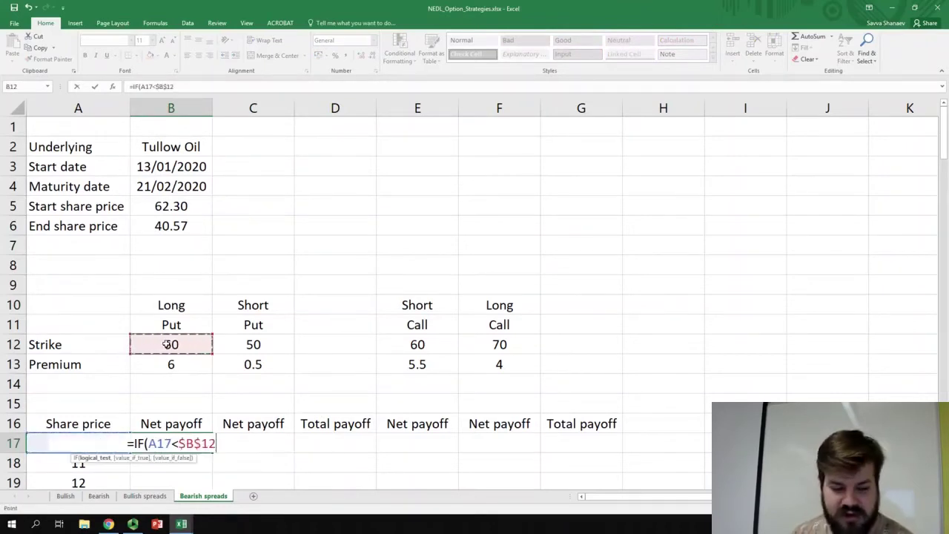
type(",")
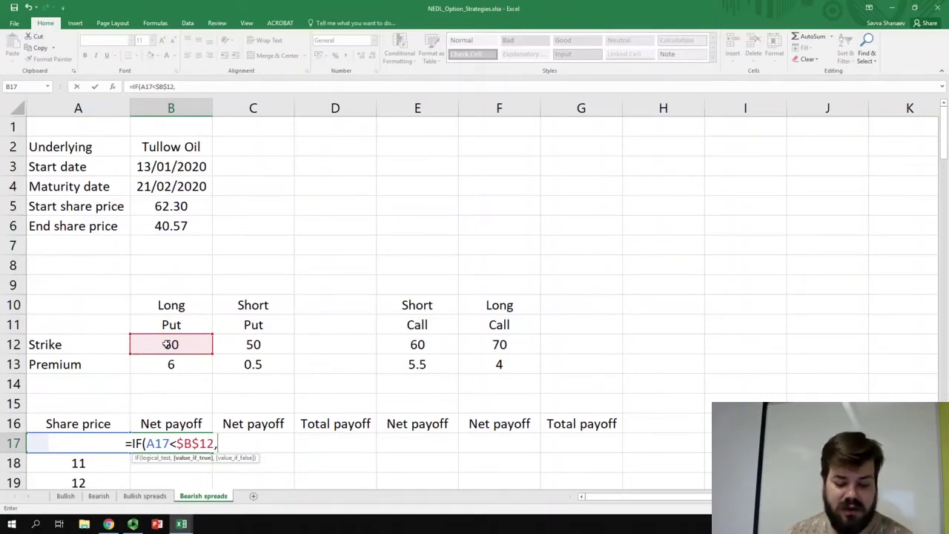
left_click(169, 344)
key("F4")
type("-A17")
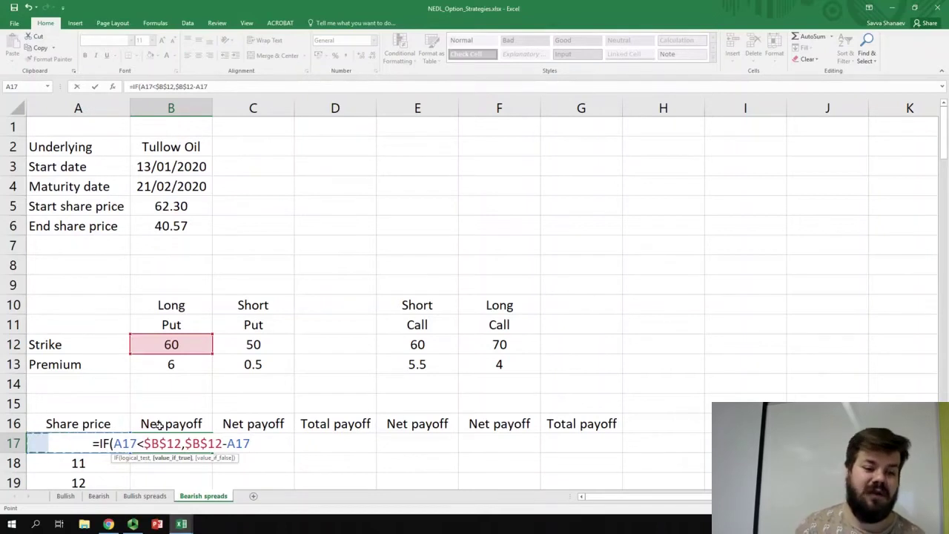
type(",")
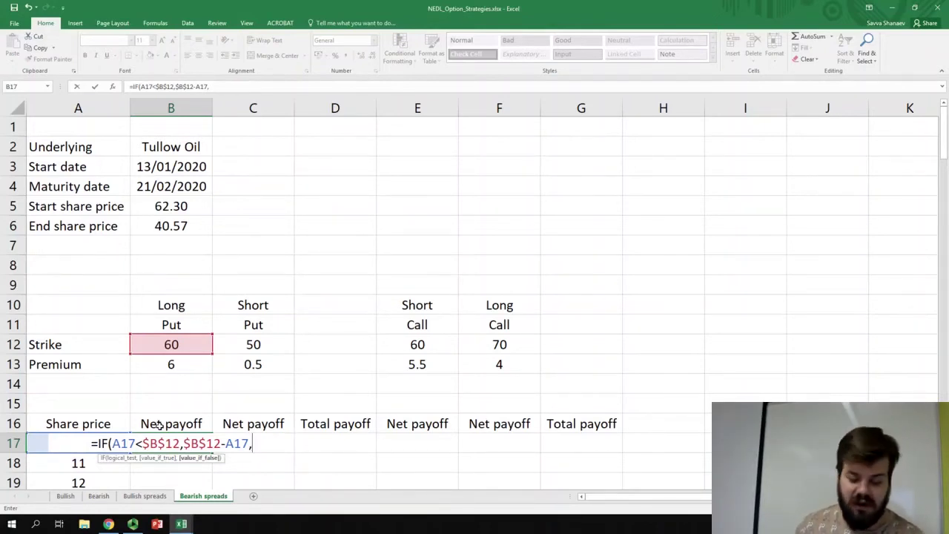
type("0)")
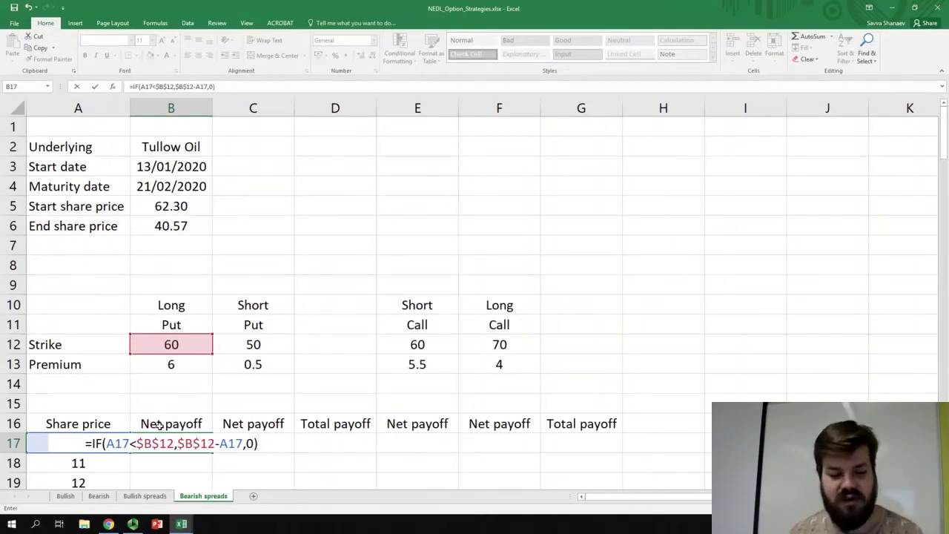
type("-")
left_click(161, 364)
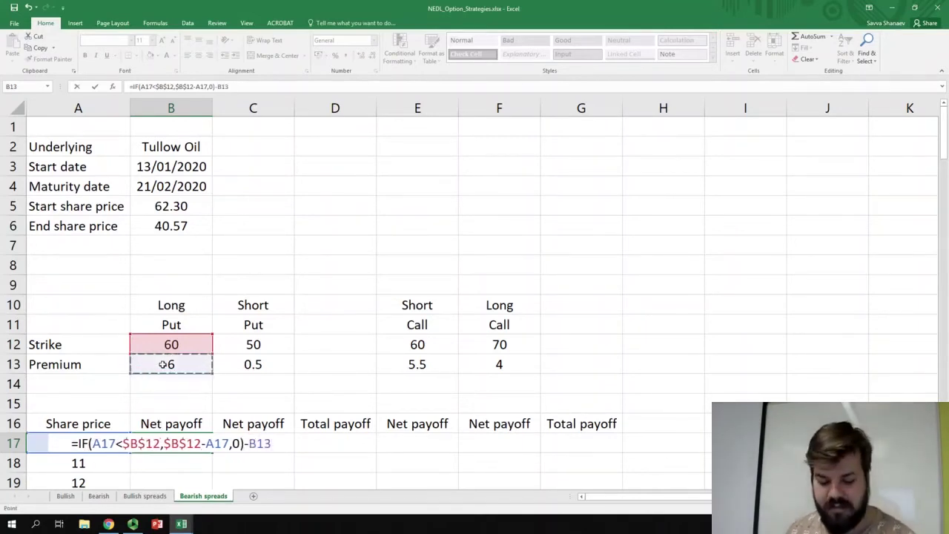
key("F4")
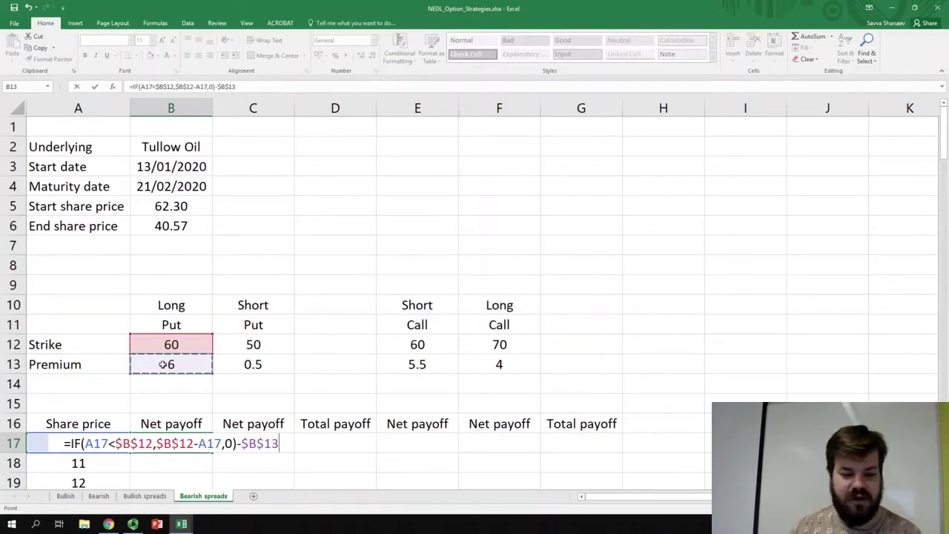
key("Return")
- Fill the long put net payoff formula from B17 down alongside all share prices and check the filled column
key("Up")
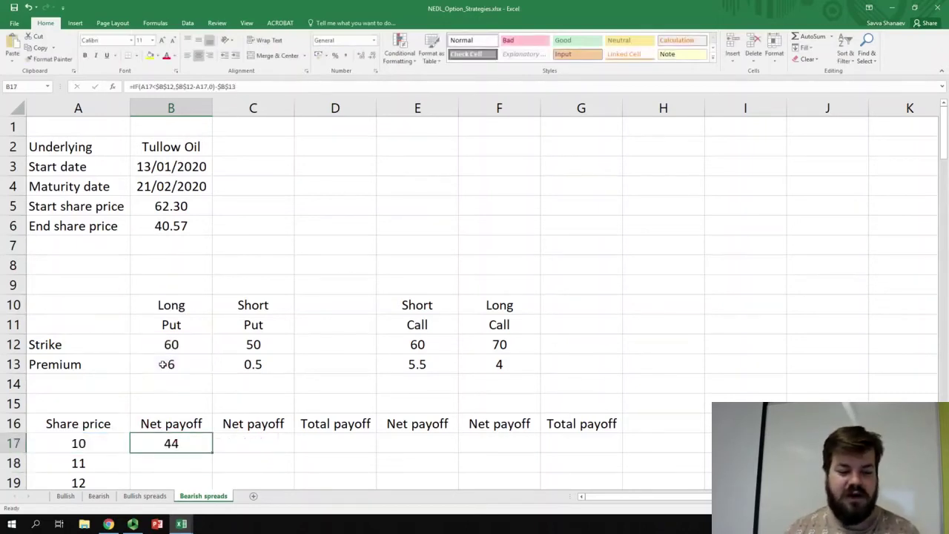
double_click(213, 454)
scroll(158, 231, "down", 6)
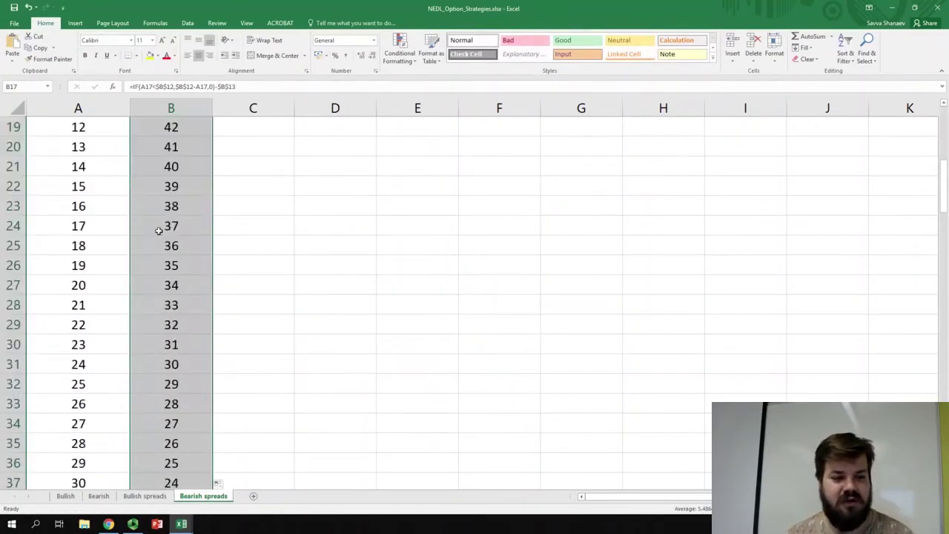
scroll(186, 324, "up", 4)
scroll(186, 324, "down", 12)
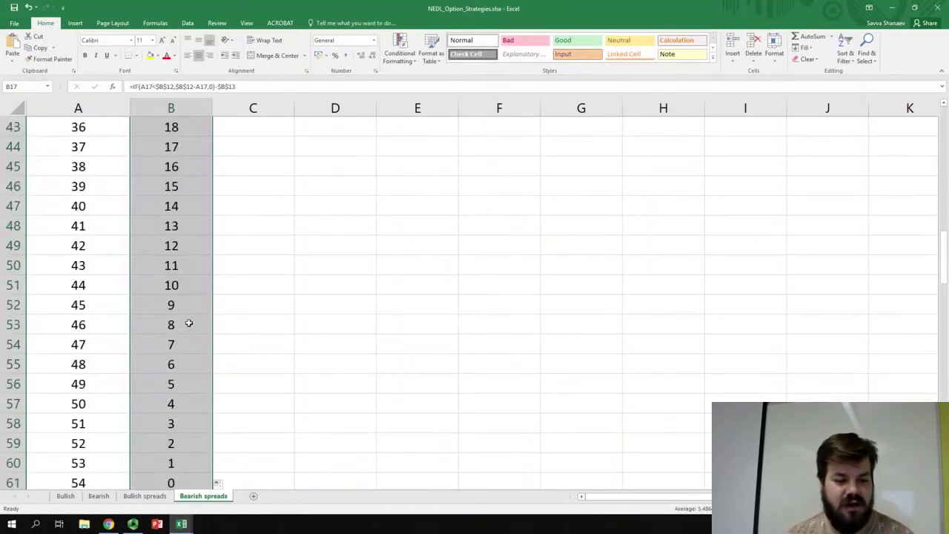
scroll(189, 323, "down", 12)
scroll(188, 323, "up", 19)
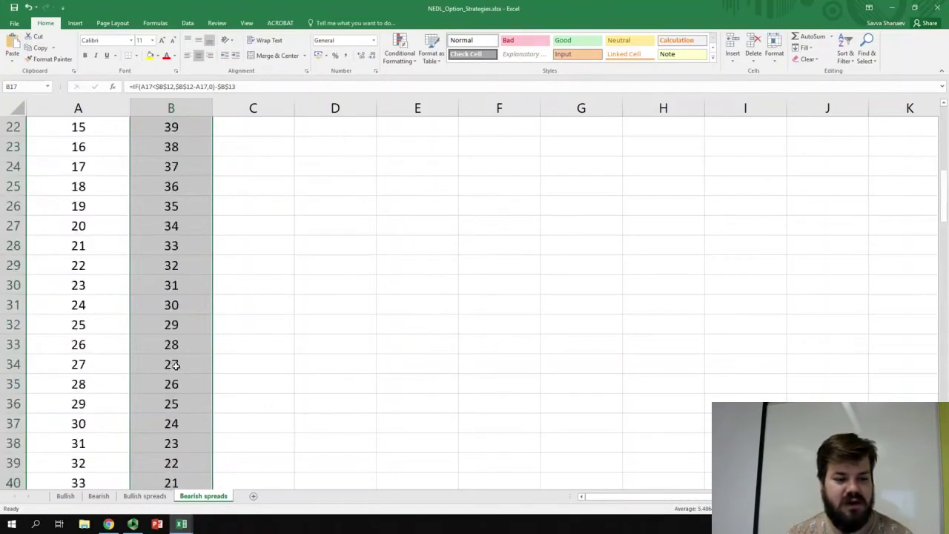
scroll(176, 364, "up", 6)
- Enter the short put's net payoff in C17 as =IF(A17<$C$12,A17-$C$12,0)+$C$13
left_click(237, 384)
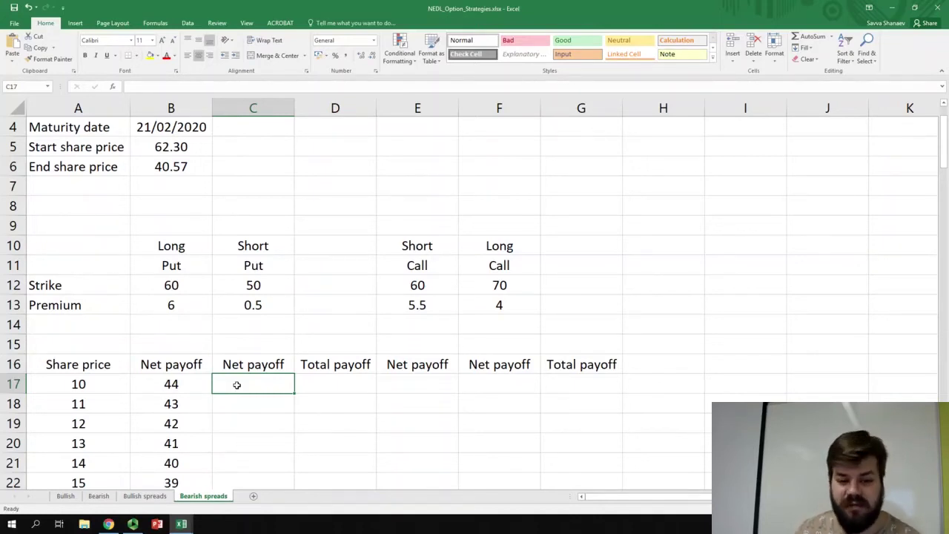
type("=")
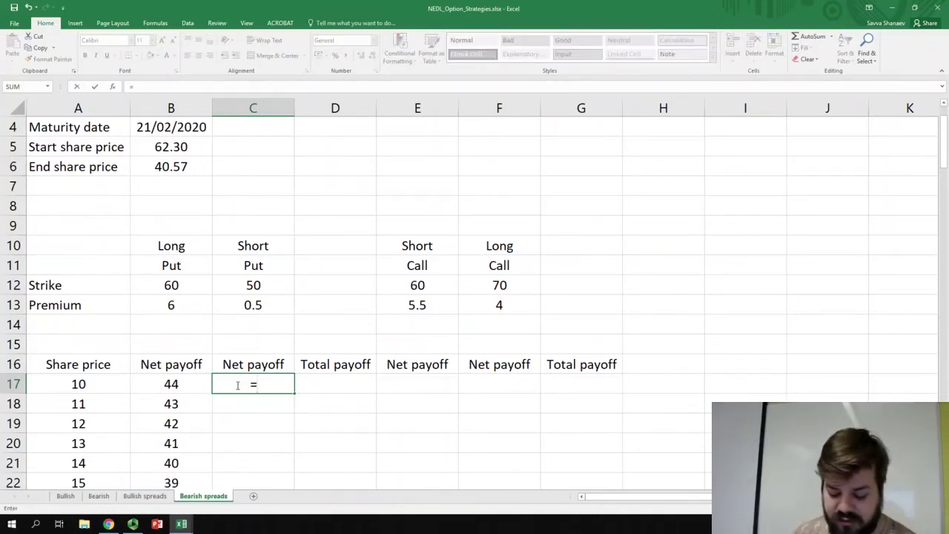
type("IF(")
left_click(120, 383)
type("<")
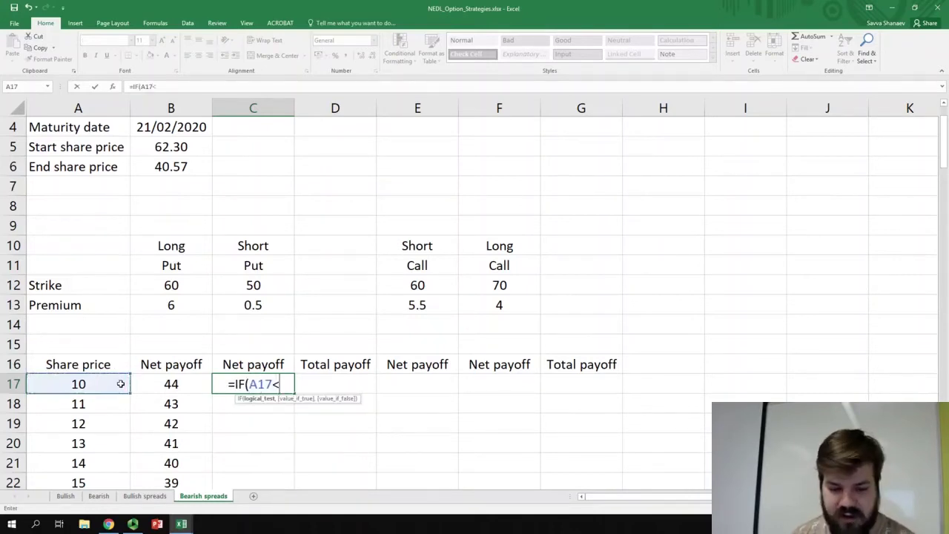
left_click(267, 286)
key("F4")
type(",")
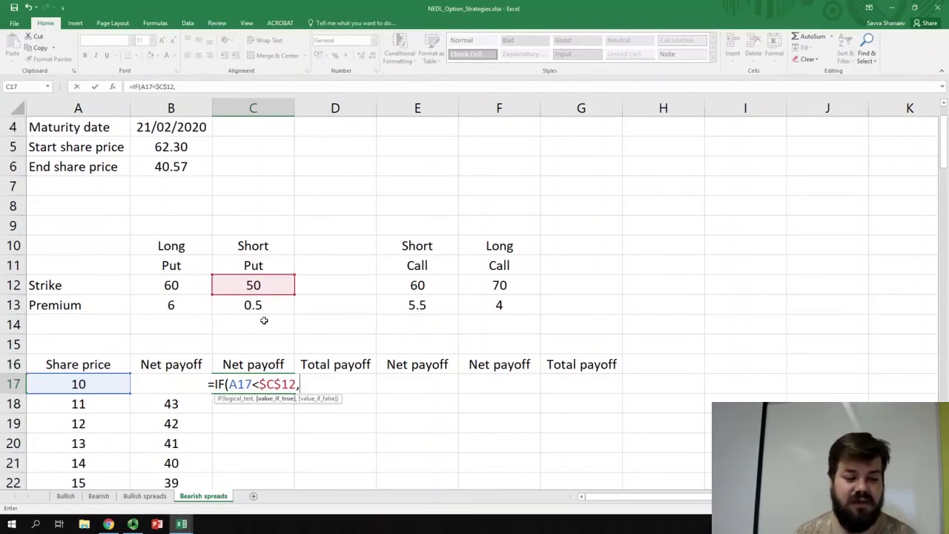
left_click(74, 385)
type("-")
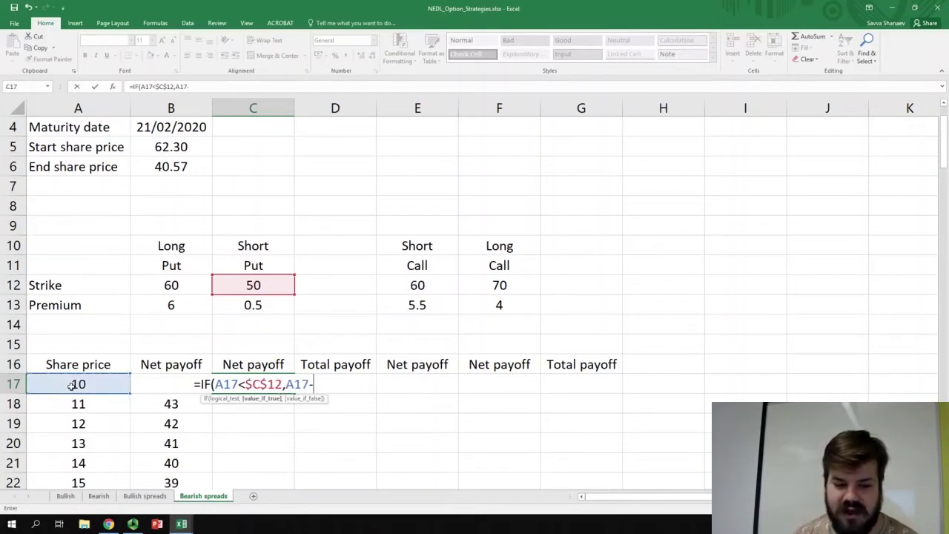
left_click(227, 284)
key("F4")
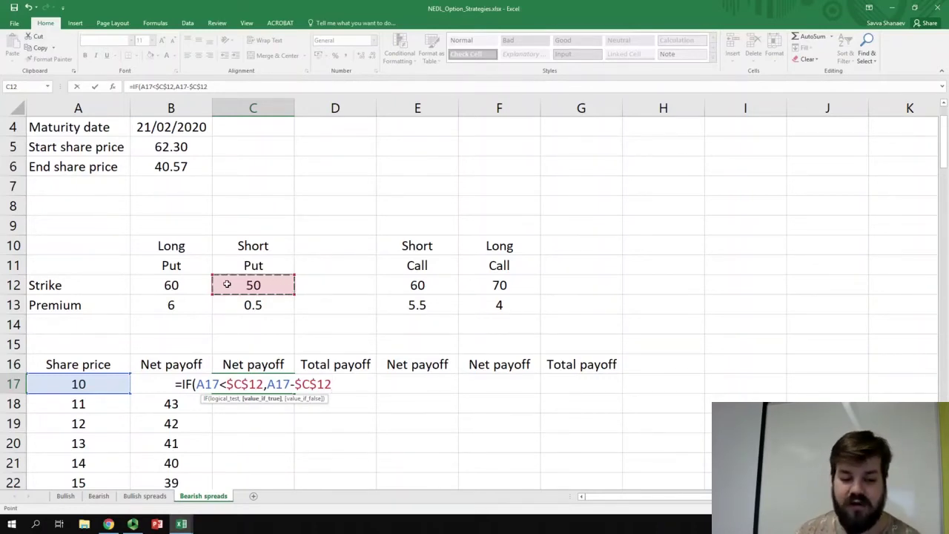
type(",0)")
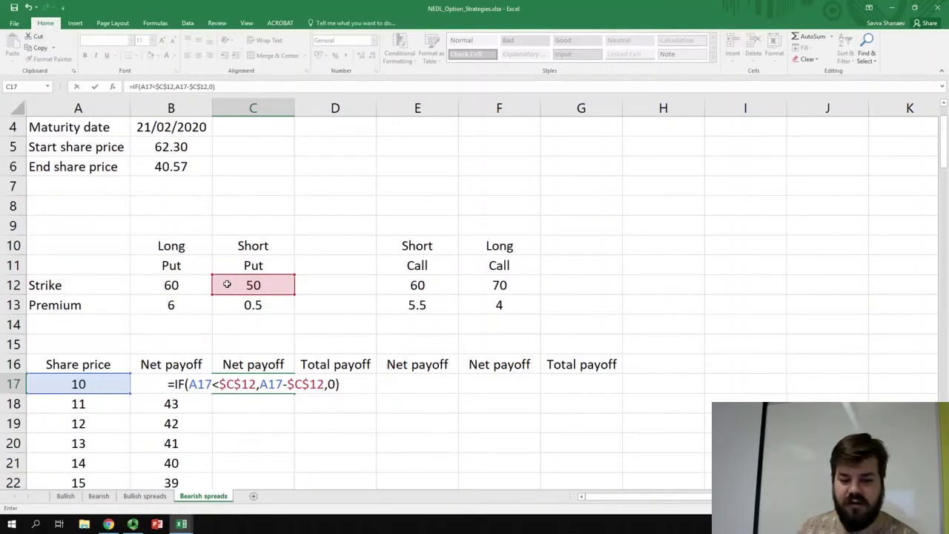
type("+")
left_click(250, 305)
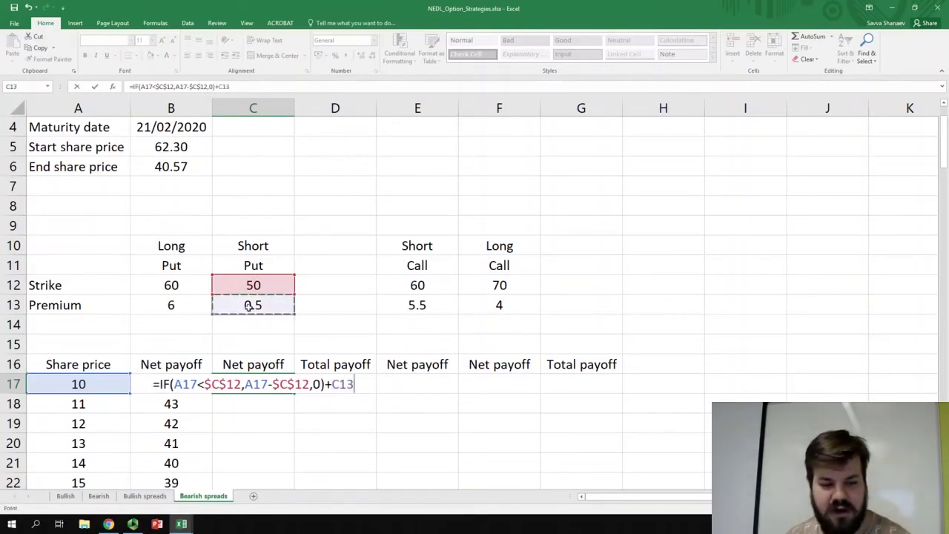
key("F4")
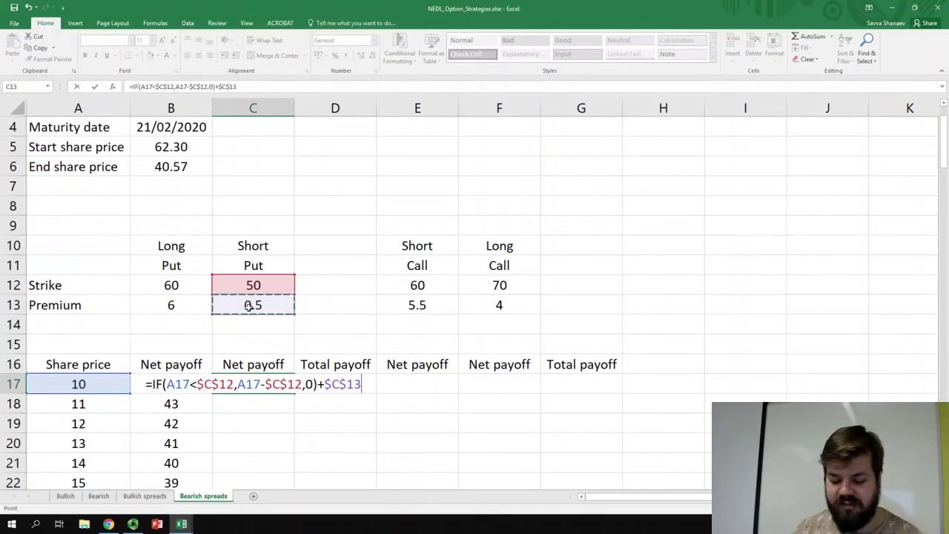
key("Return")
- Fill the short put net payoff formula from C17 down alongside all share prices and check the filled column
key("Up")
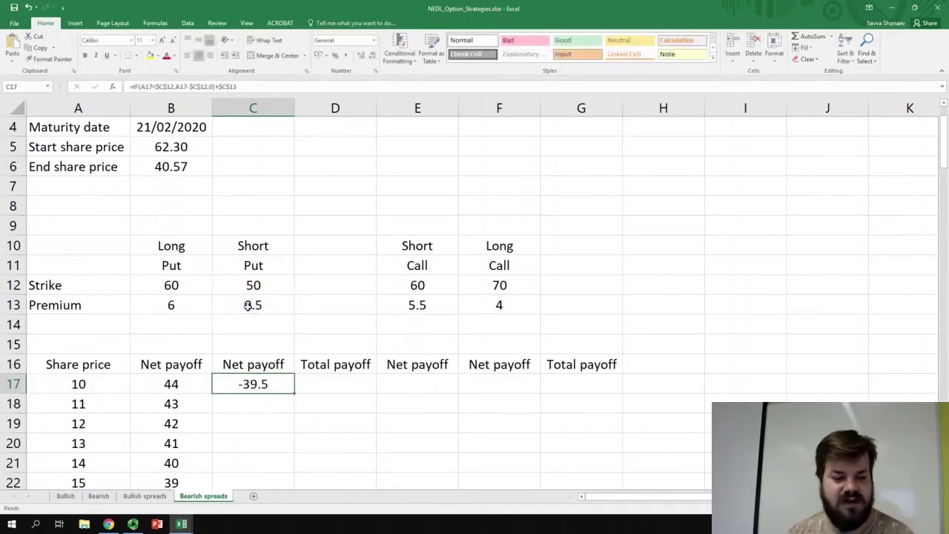
double_click(294, 393)
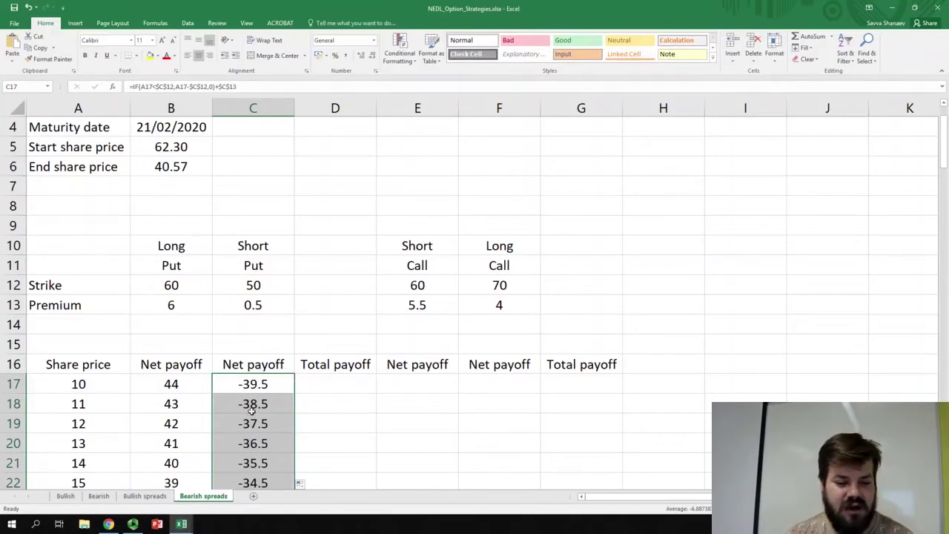
scroll(270, 393, "down", 20)
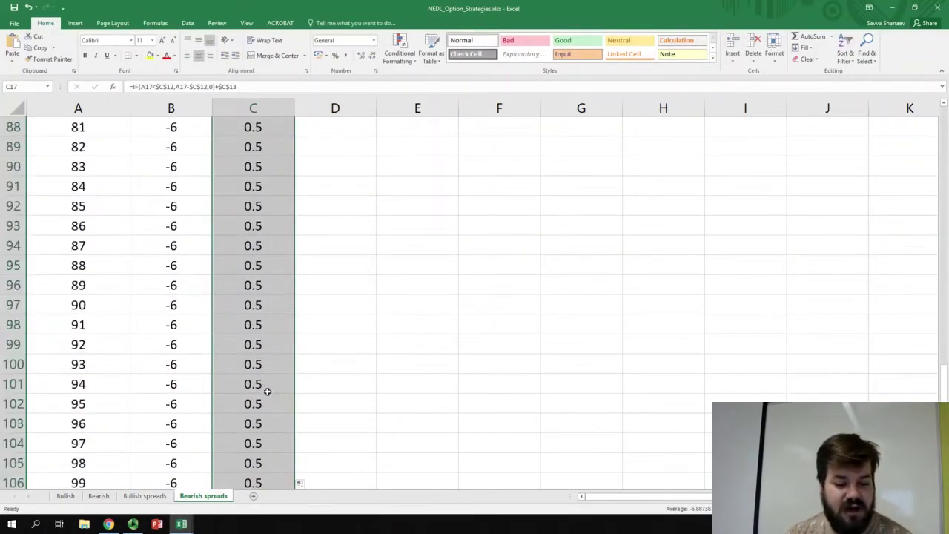
scroll(269, 391, "down", 3)
scroll(267, 393, "up", 20)
scroll(264, 397, "up", 5)
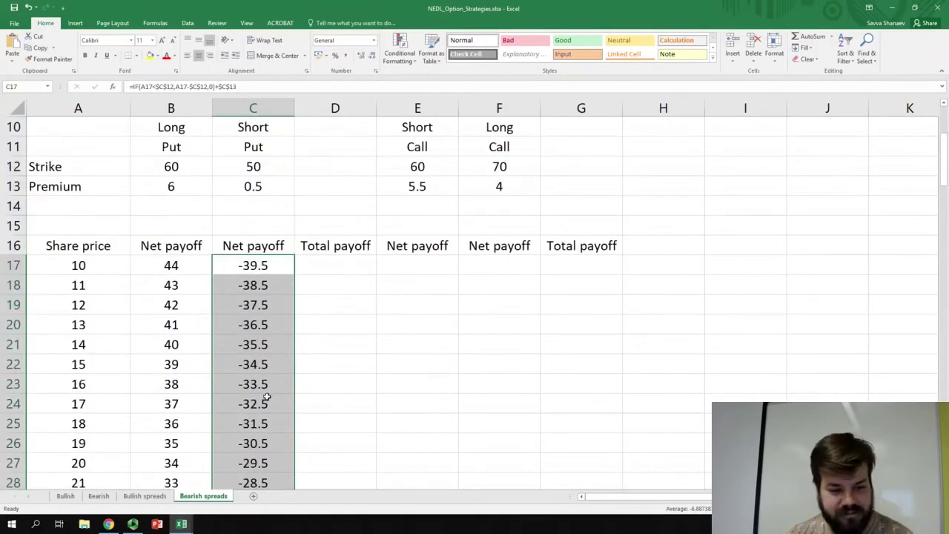
- Enter the put spread's total payoff in D17 as =SUM(B17:C17)
left_click(315, 271)
scroll(326, 282, "up", 2)
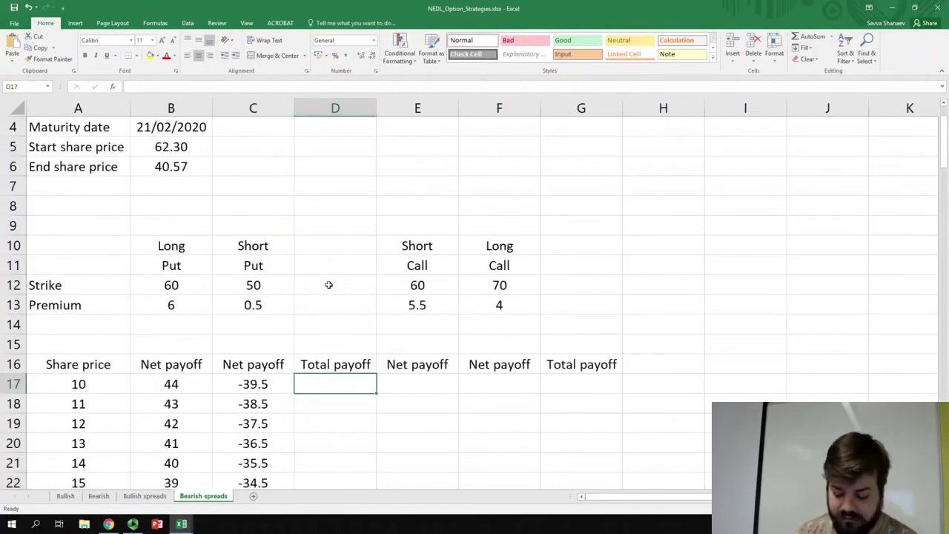
type("=")
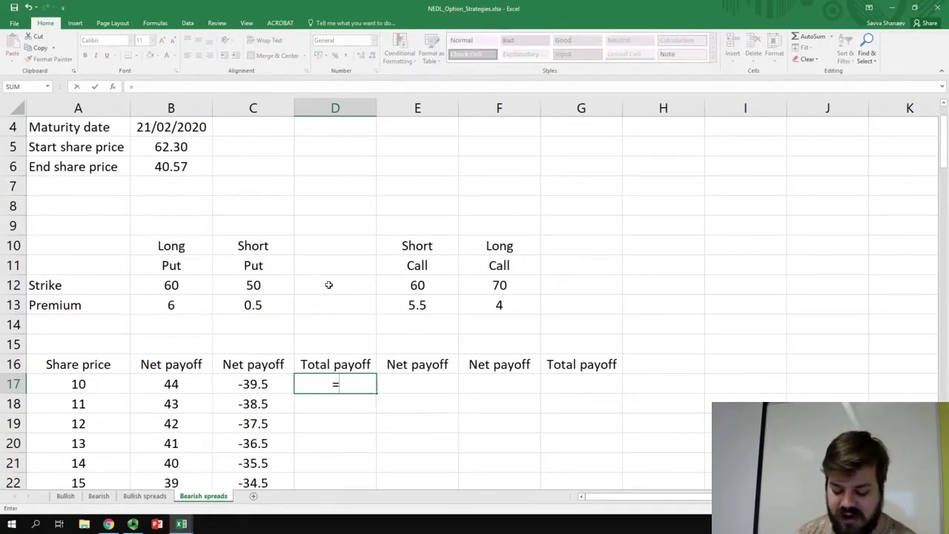
type("SUM(")
left_click_drag(195, 385, 266, 382)
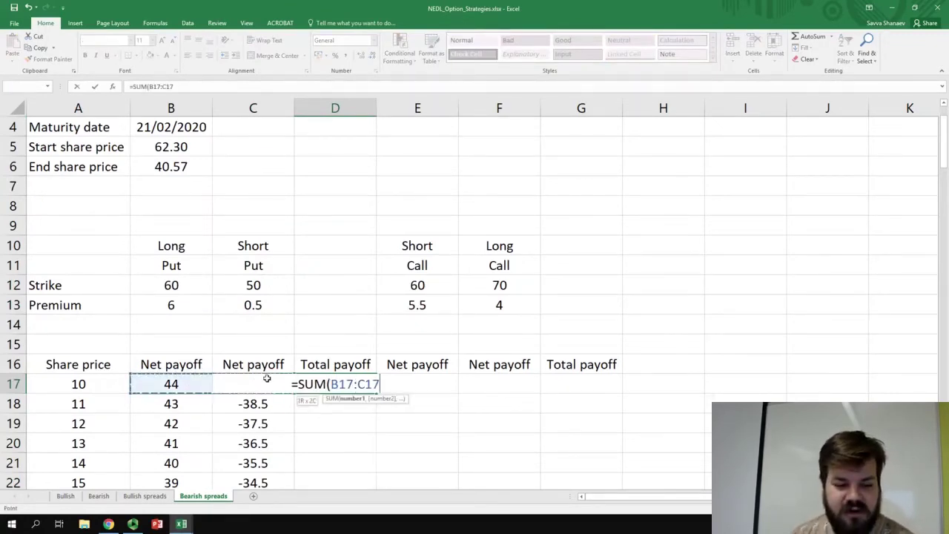
type(")")
key("Return")
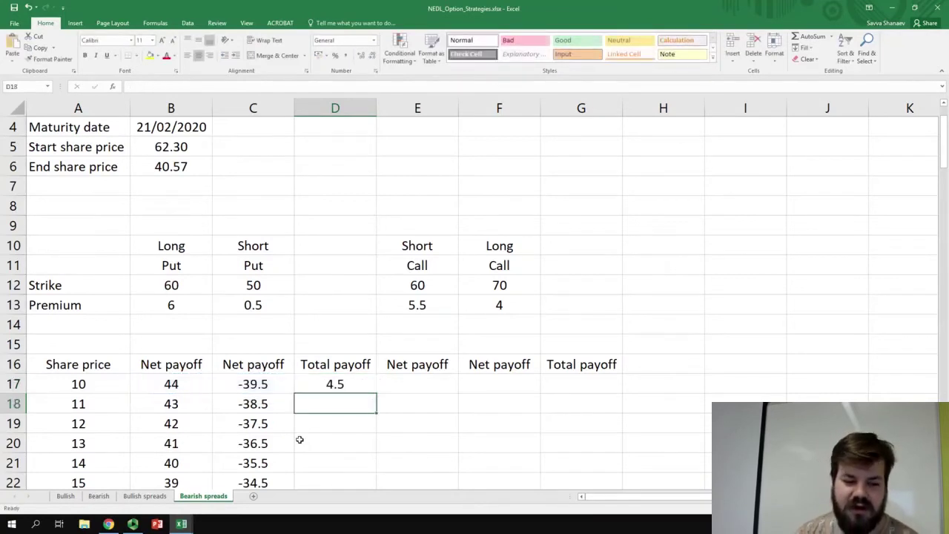
- Fill the total payoff formula from D17 down alongside all share prices
key("Up")
double_click(377, 392)
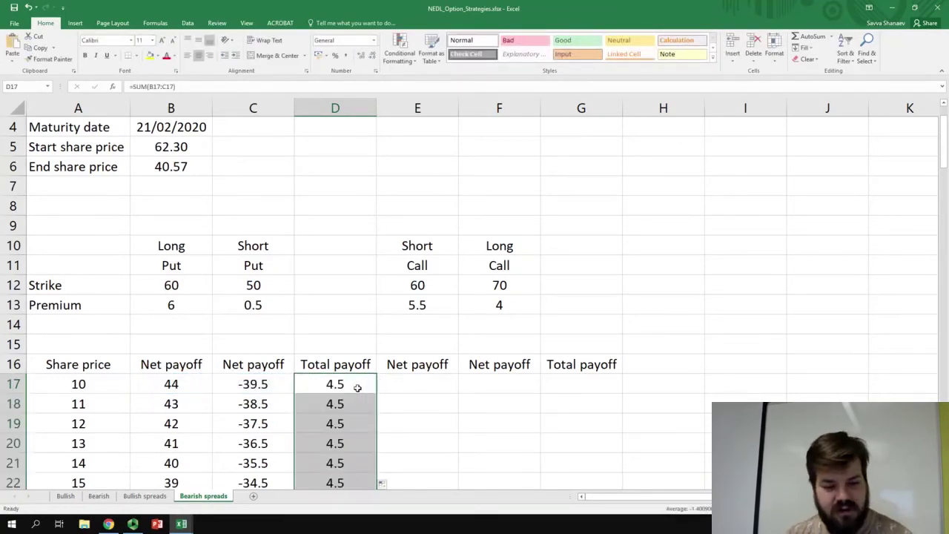
scroll(352, 379, "down", 13)
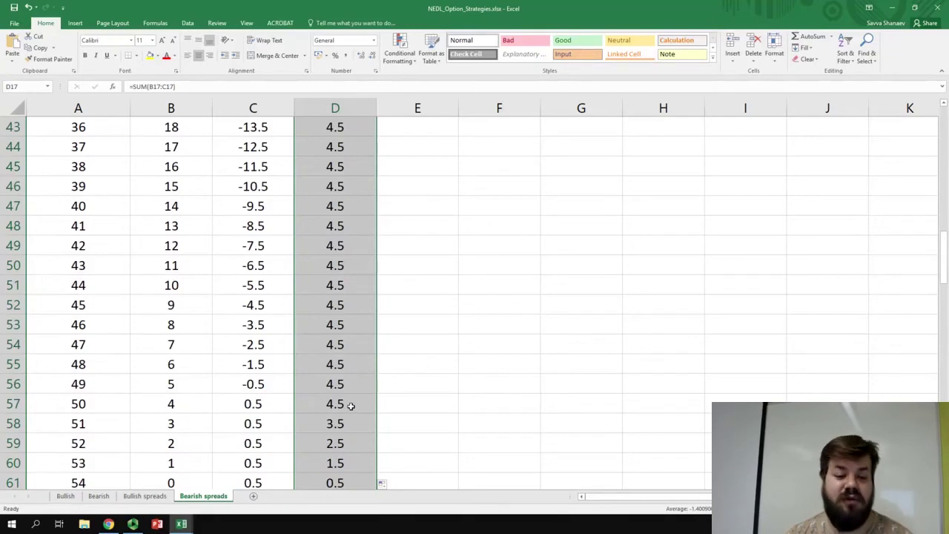
- Examine the put spread's total payoffs at the share price of 50 and across the higher share prices
left_click(351, 406)
key("shift+Left")
key("shift+Left")
key("shift+Left")
left_click(333, 404)
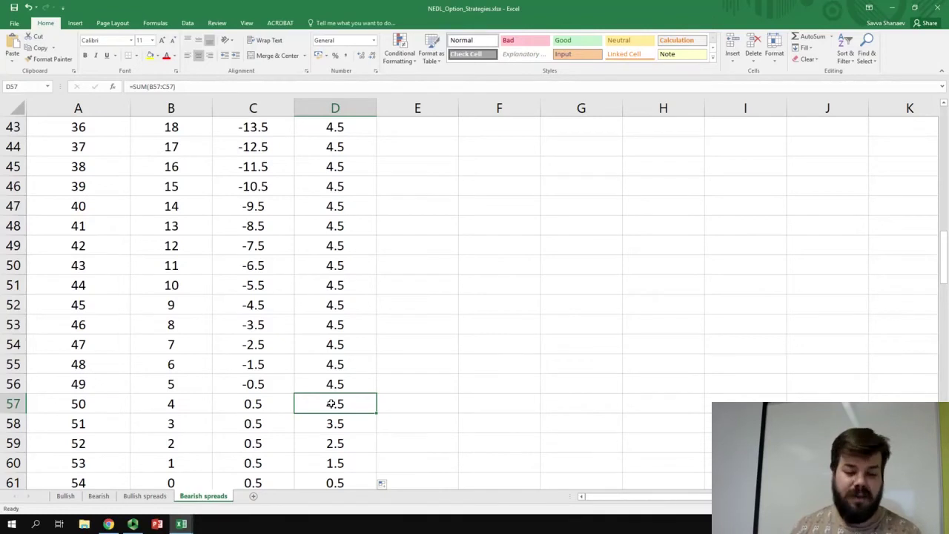
scroll(345, 400, "down", 7)
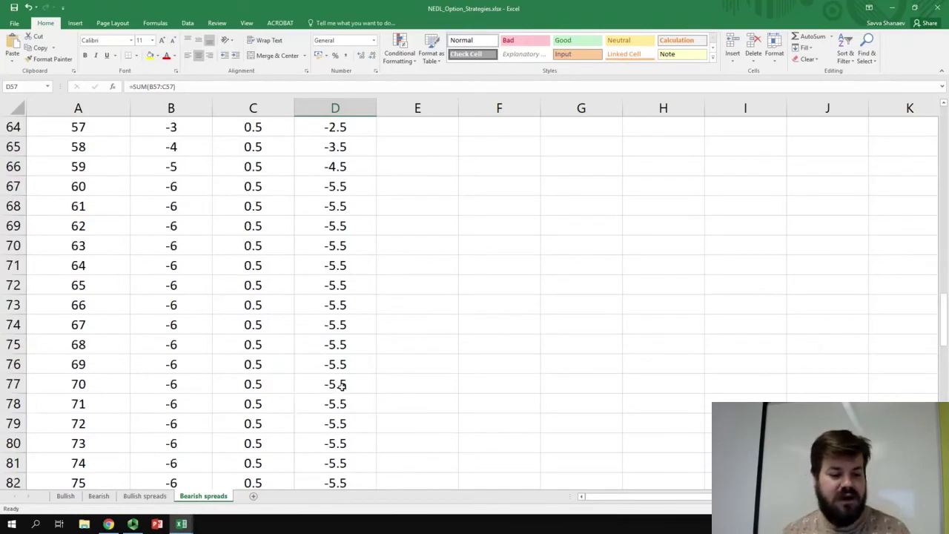
scroll(332, 308, "down", 4)
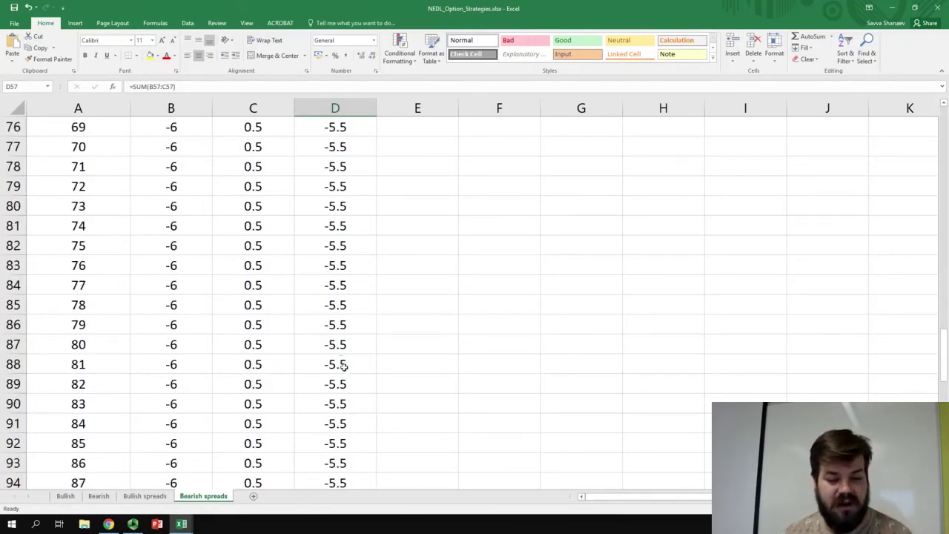
scroll(343, 366, "down", 10)
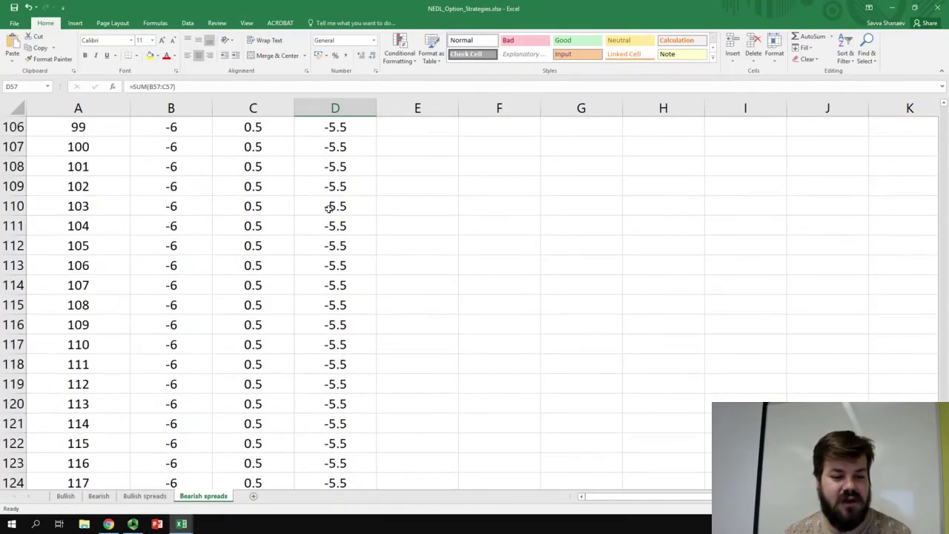
scroll(354, 310, "up", 5)
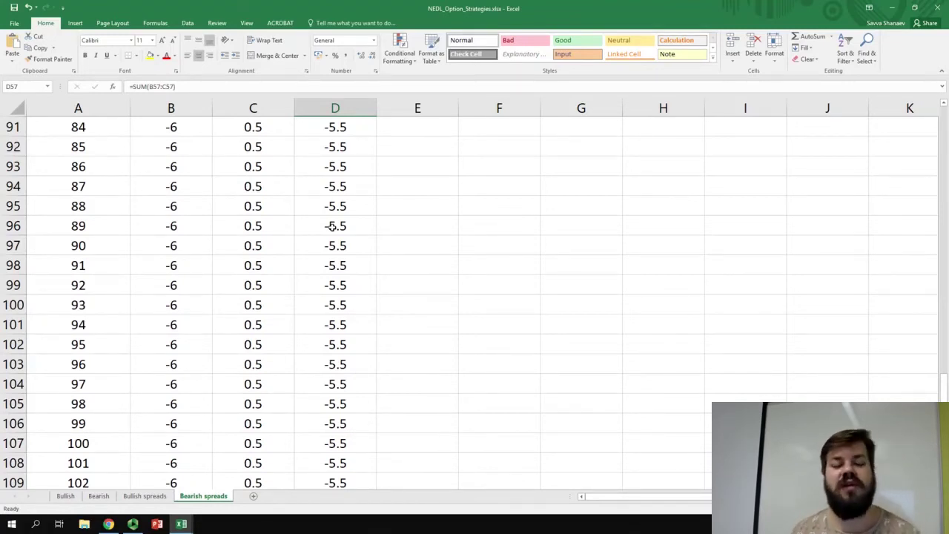
left_click(333, 226)
key("ctrl+Up")
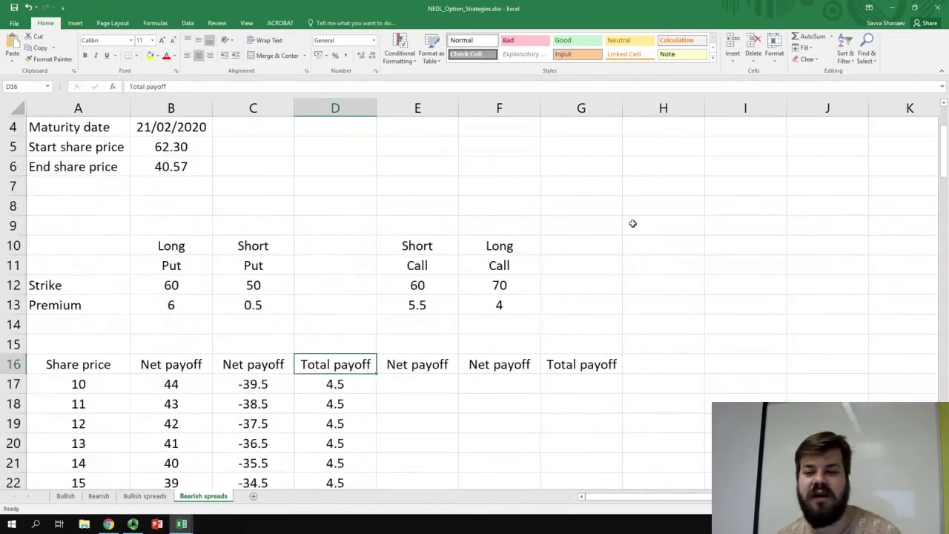
- Review the "Bearish spread - puts" chart against the payoff table
left_click_drag(631, 222, 712, 286)
scroll(710, 281, "down", 3)
left_click(388, 324)
scroll(356, 324, "up", 2)
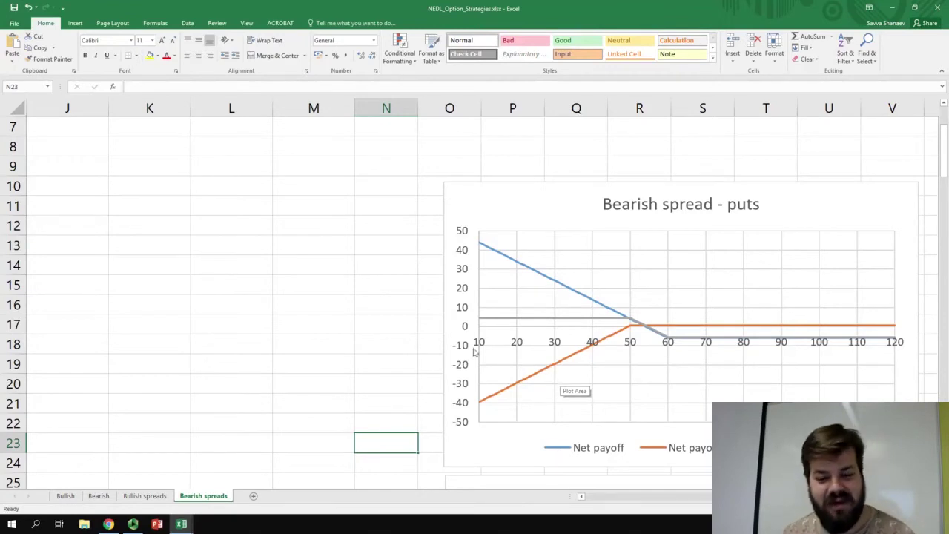
left_click(353, 356)
key("ctrl+Left")
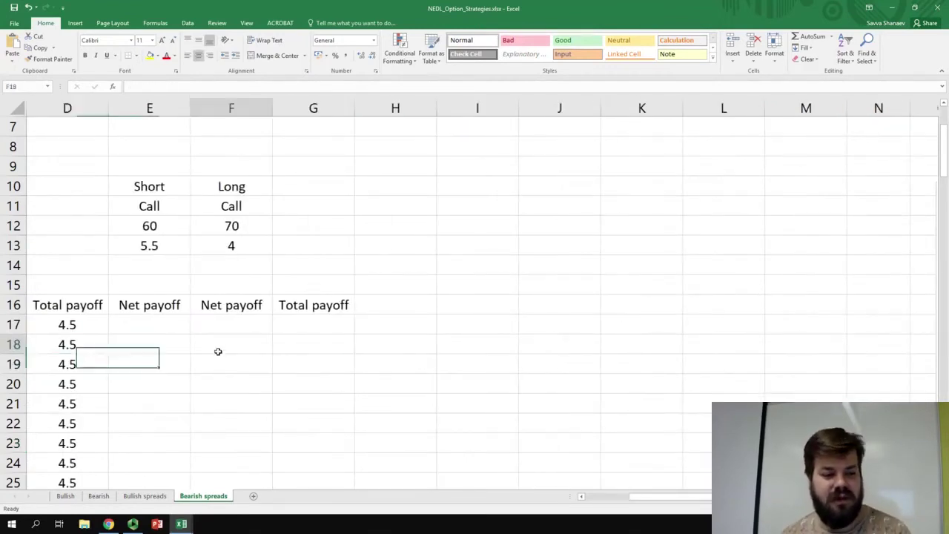
left_click_drag(216, 348, 15, 326)
- Enter the short call's net payoff in E17 as =IF(A17<$E$12,0,$E$12-A17)+$E$13
left_click(424, 325)
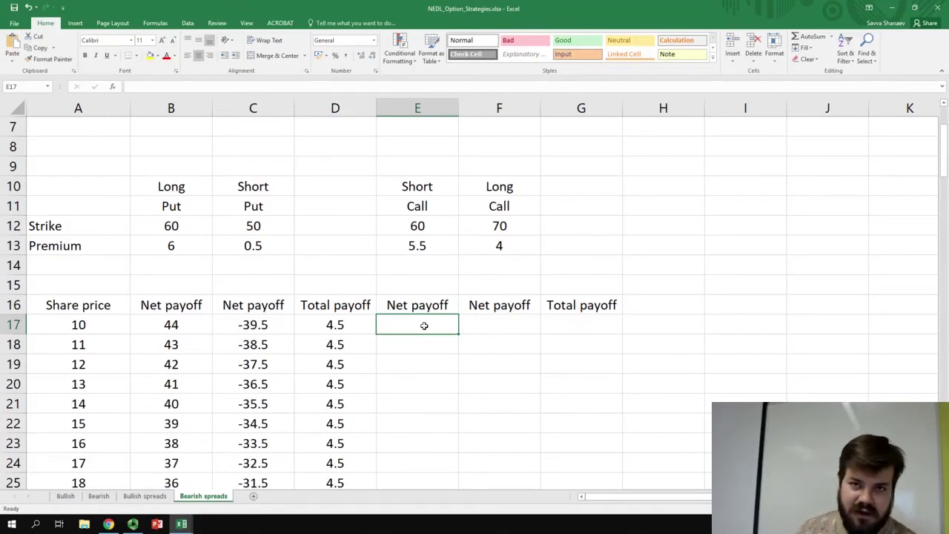
type("=IF(")
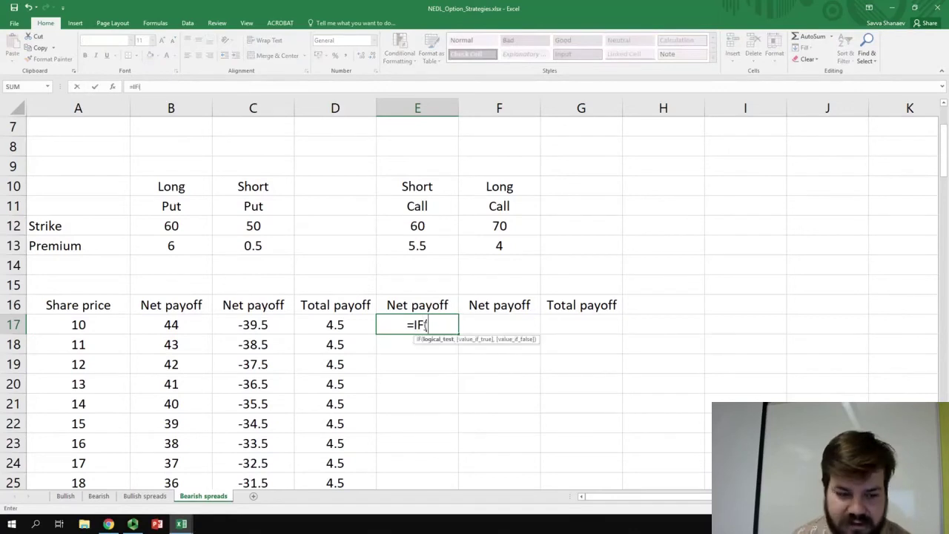
left_click(105, 326)
type("<")
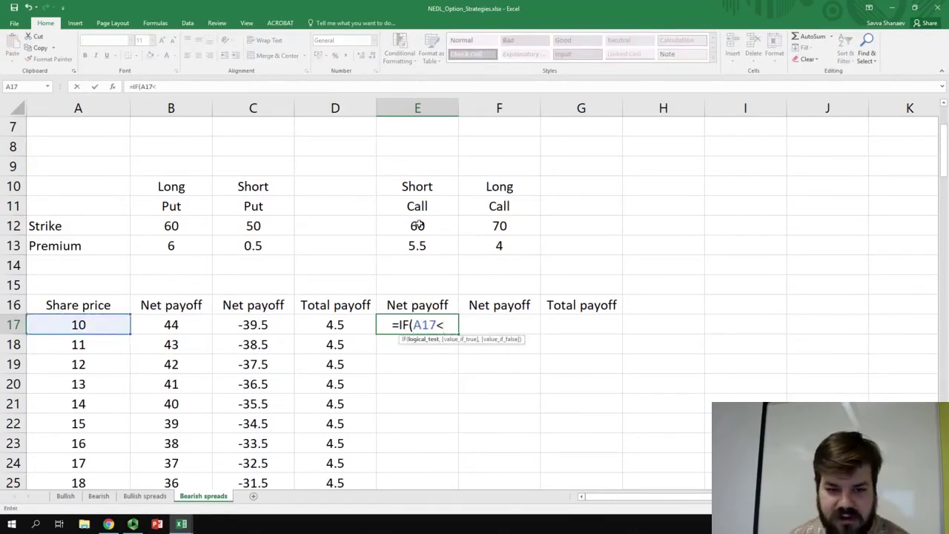
left_click(437, 227)
key("F4")
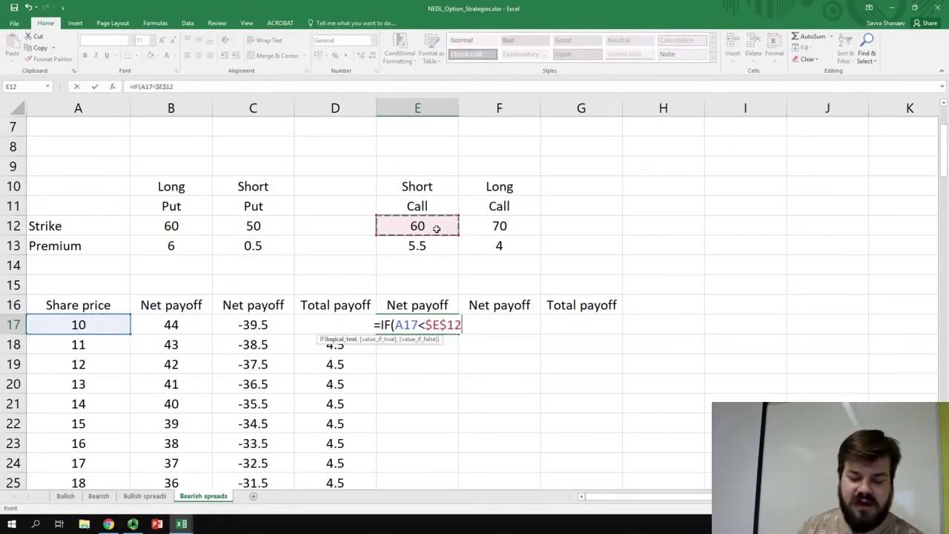
type(",0,")
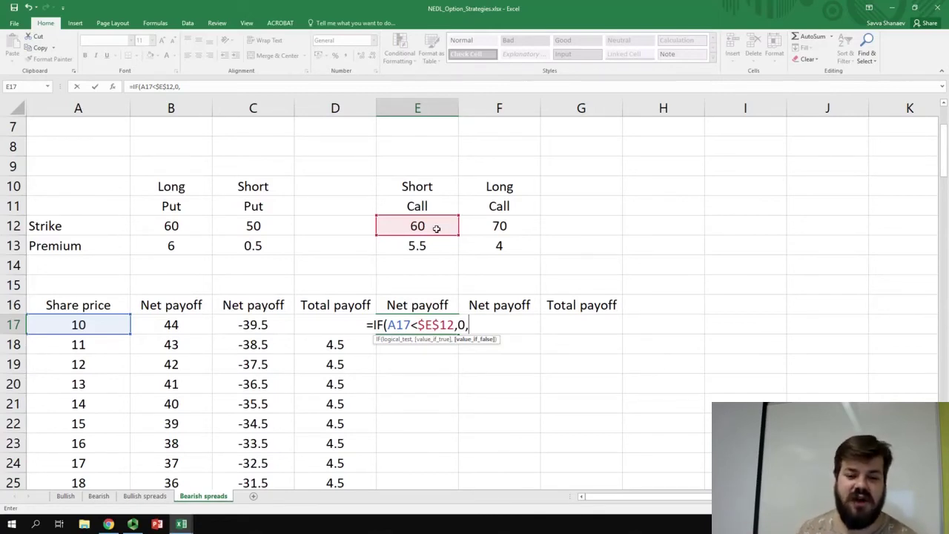
left_click(436, 228)
key("F4")
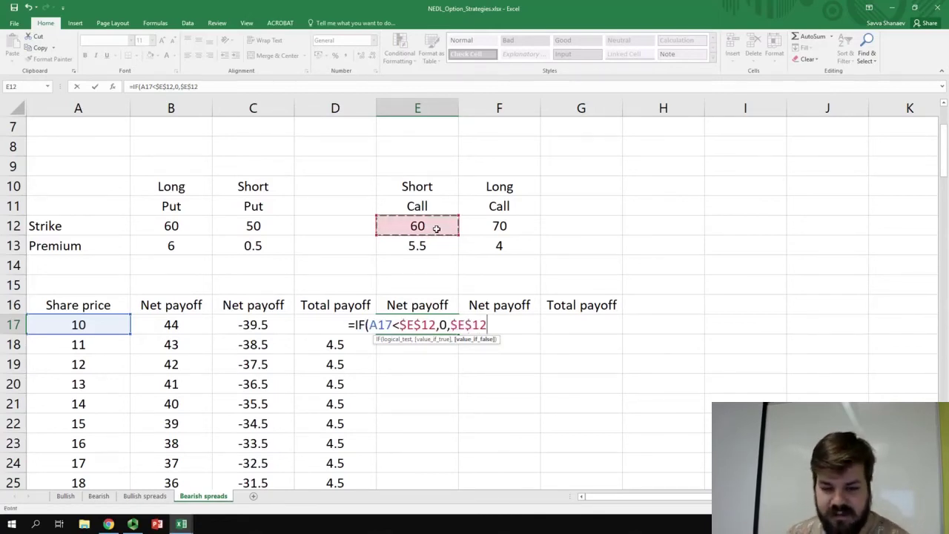
type("-")
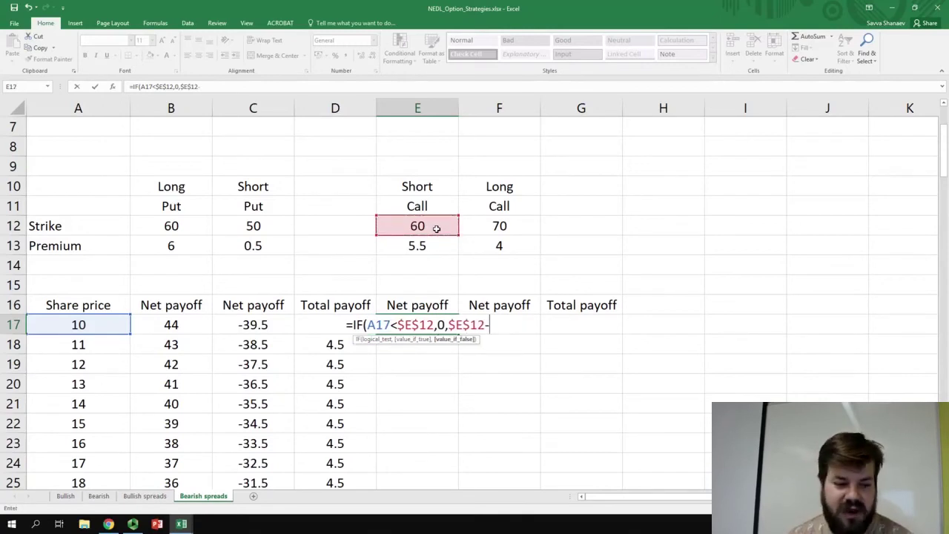
left_click(92, 324)
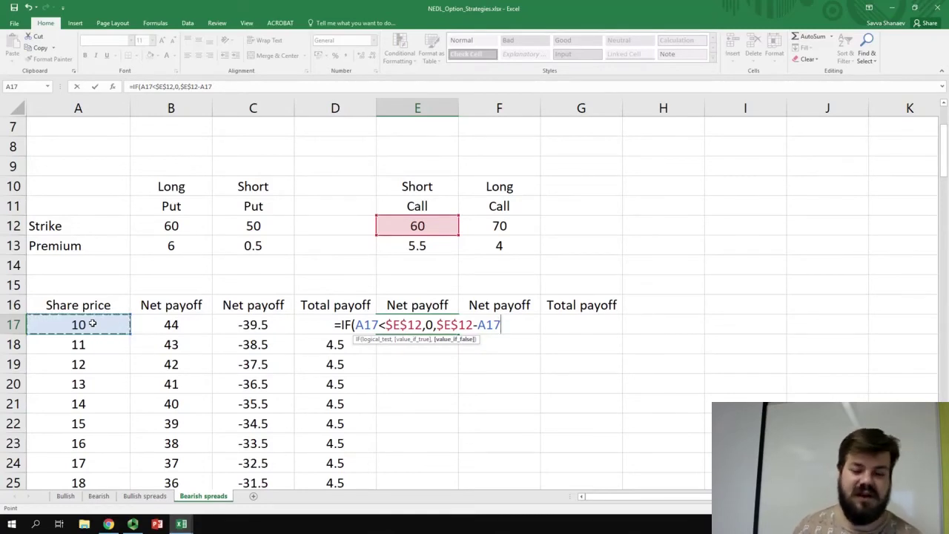
type(")")
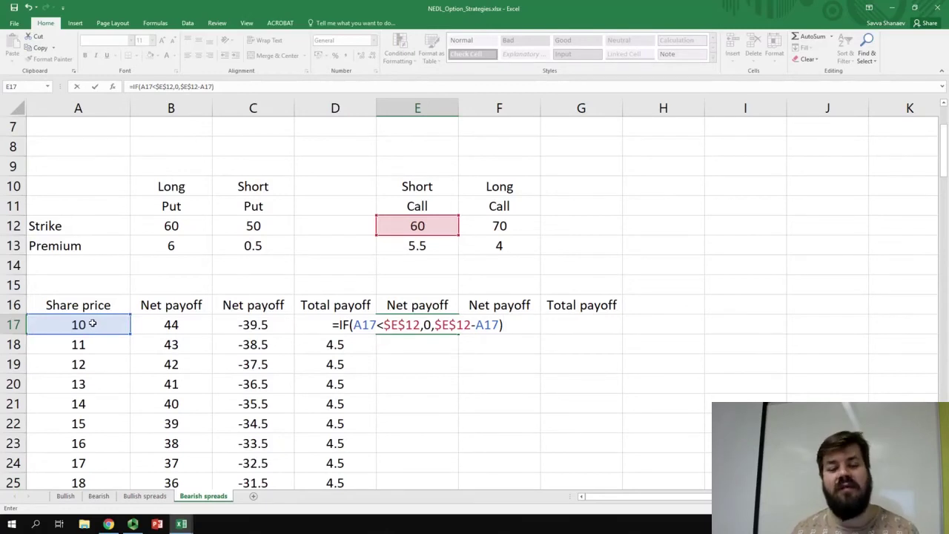
type("+")
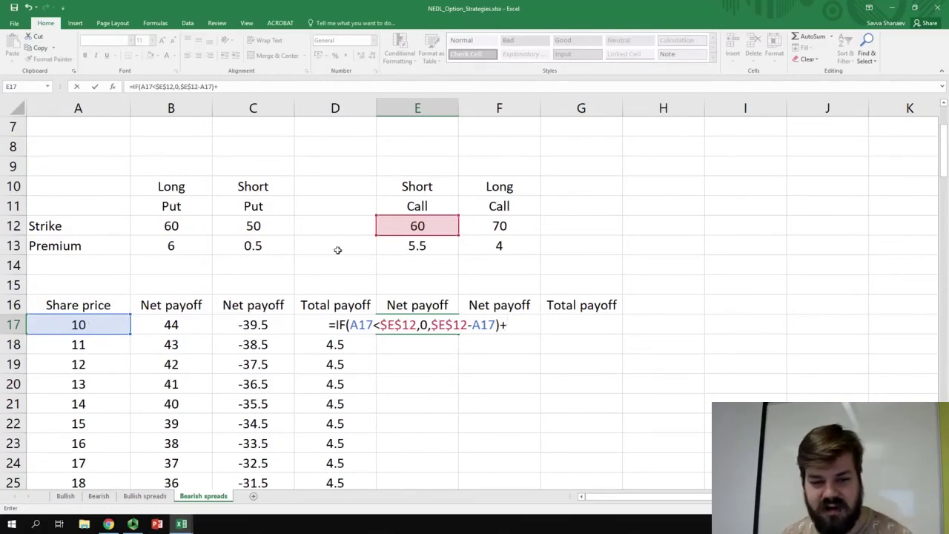
left_click(389, 245)
key("F4")
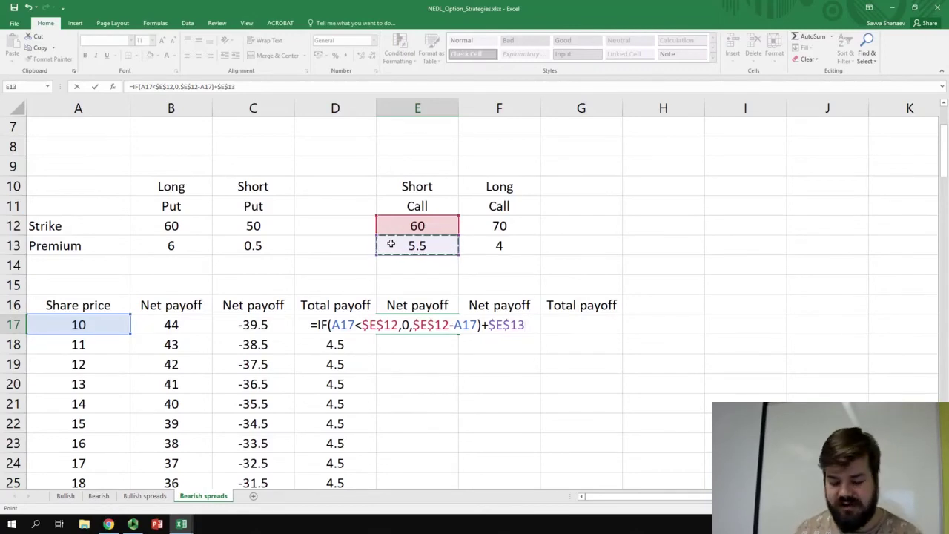
key("Return")
- Fill the short call net payoff formula from E17 down alongside all share prices and check the filled column
key("Up")
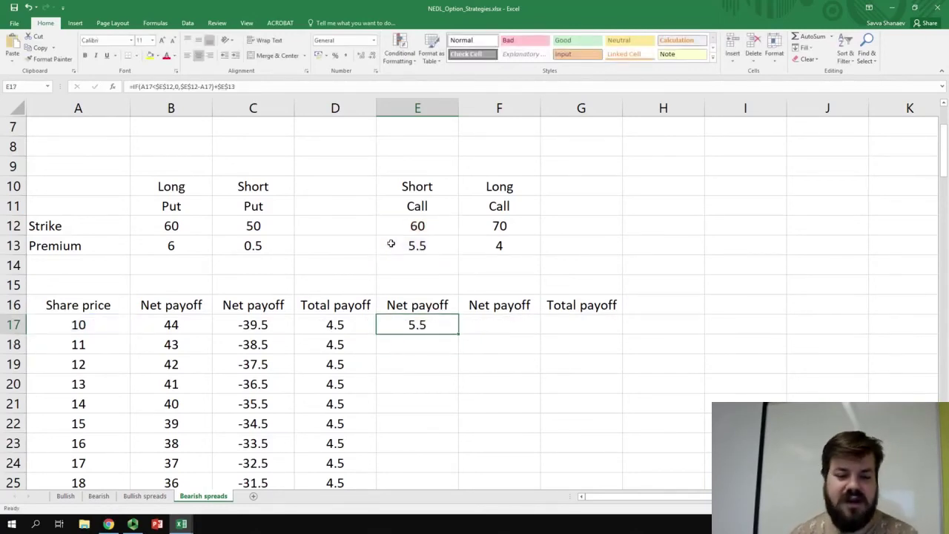
double_click(458, 334)
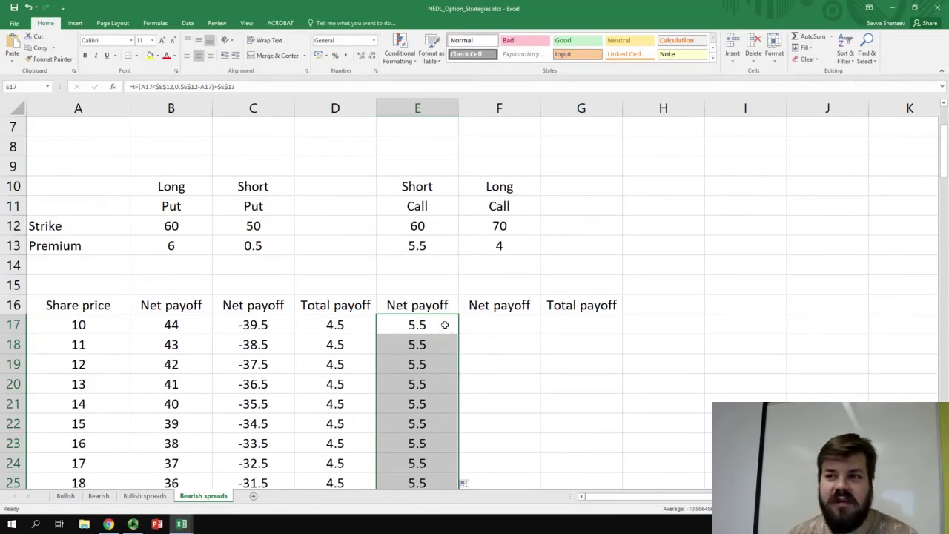
scroll(444, 324, "down", 20)
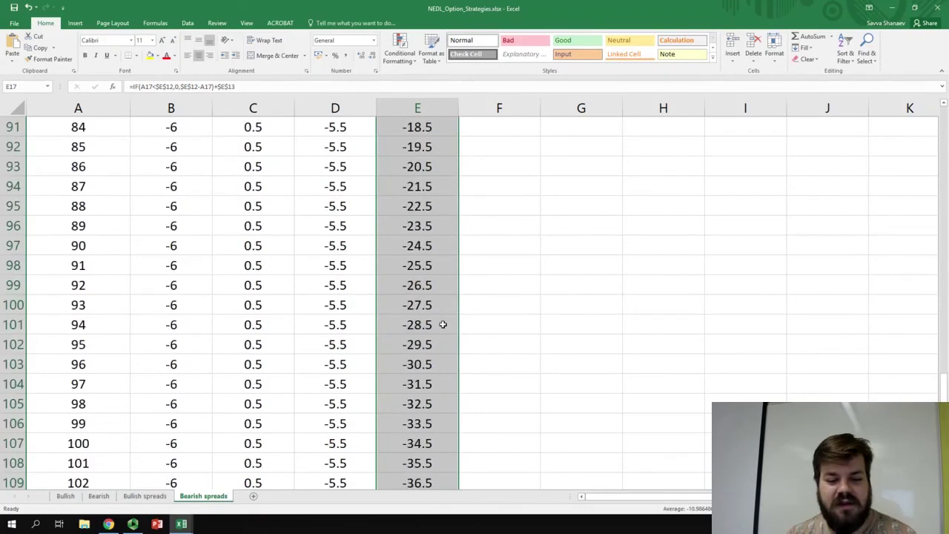
scroll(443, 325, "down", 7)
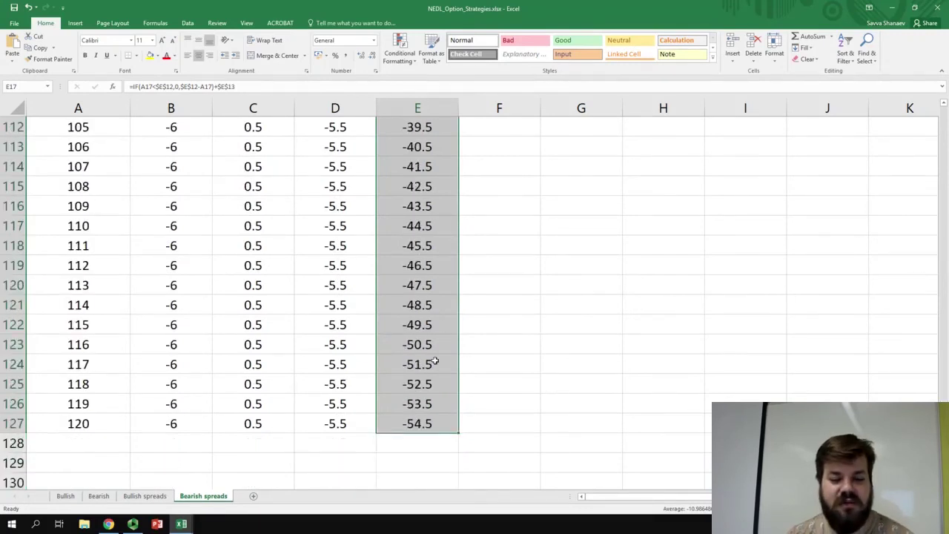
left_click_drag(434, 424, 421, 187)
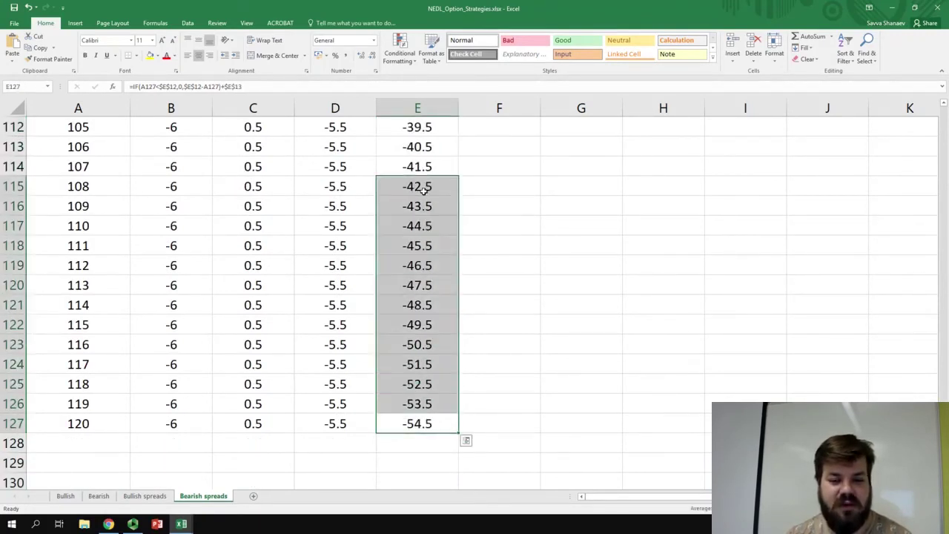
left_click(421, 187)
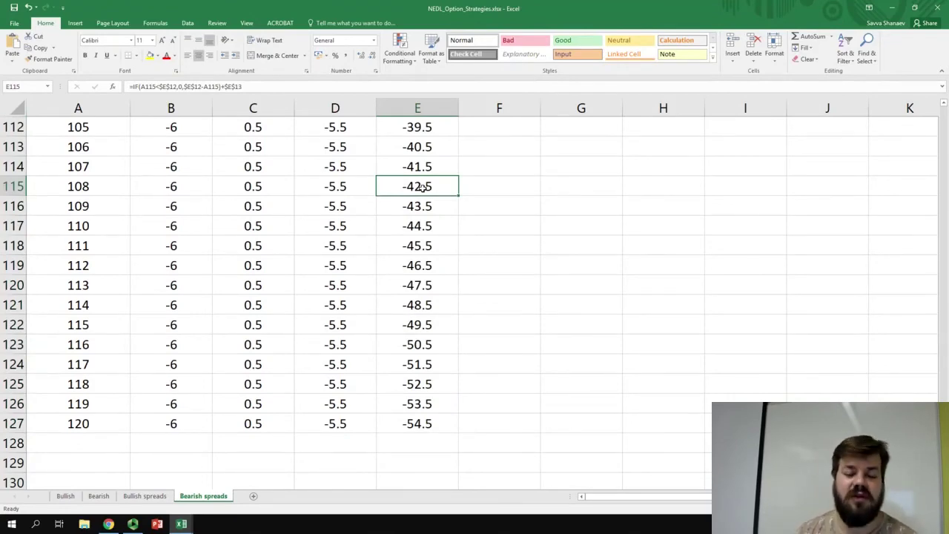
key("ctrl+Up")
- Enter the long call's net payoff in F17 as =IF(A17<$F$12,0,A17-$F$12)-$F$13
left_click(498, 271)
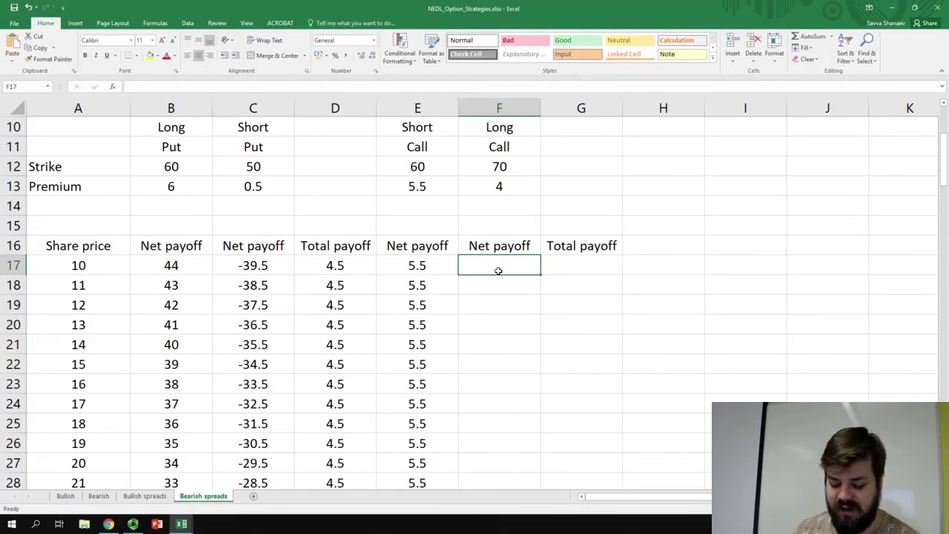
type("=IF(")
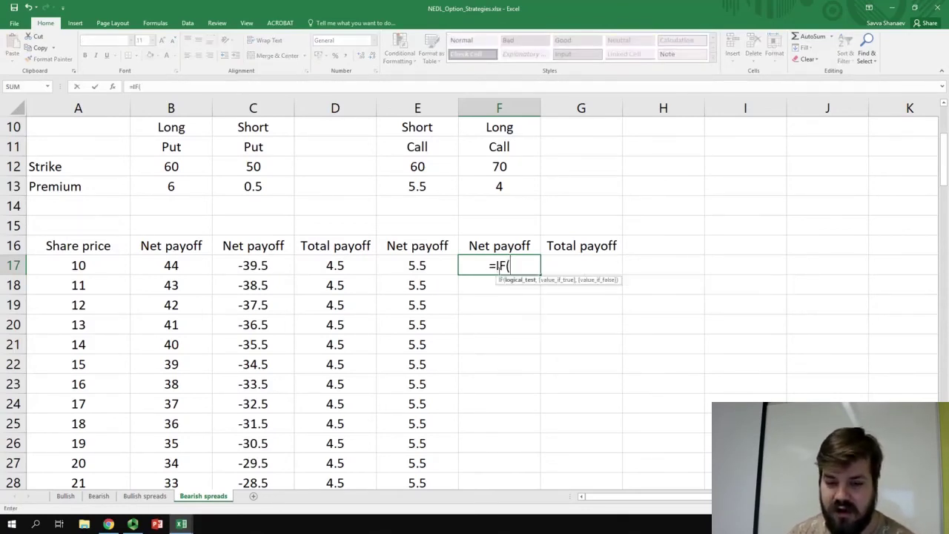
left_click(92, 265)
type("<")
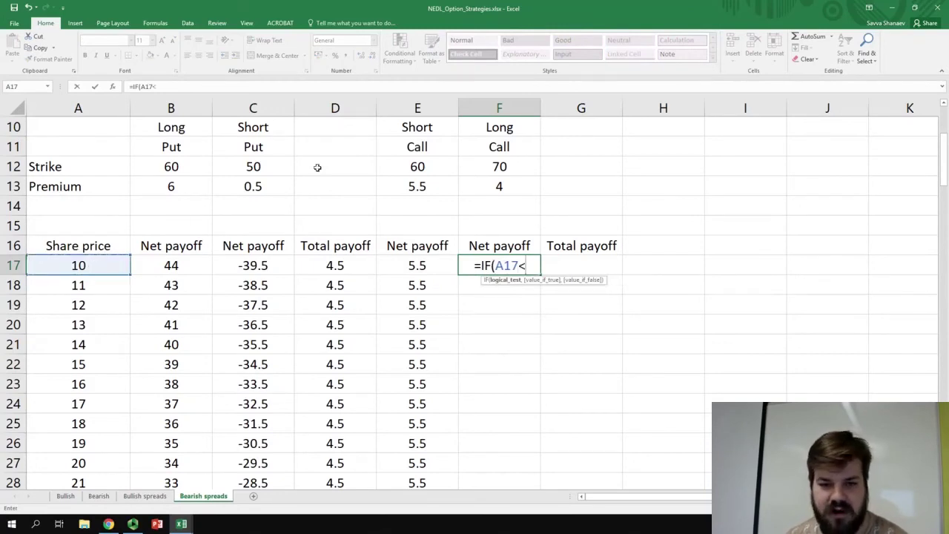
left_click(505, 164)
key("F4")
type(",")
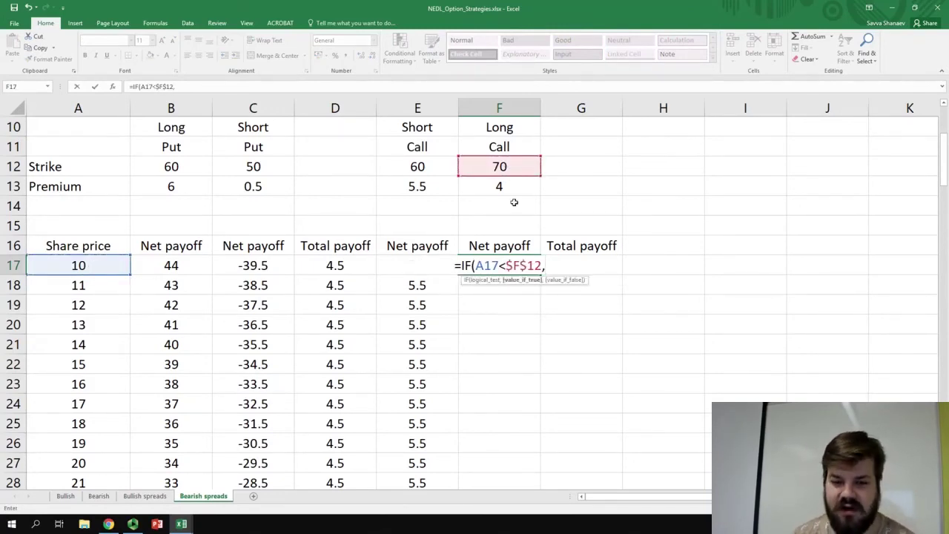
type("0,")
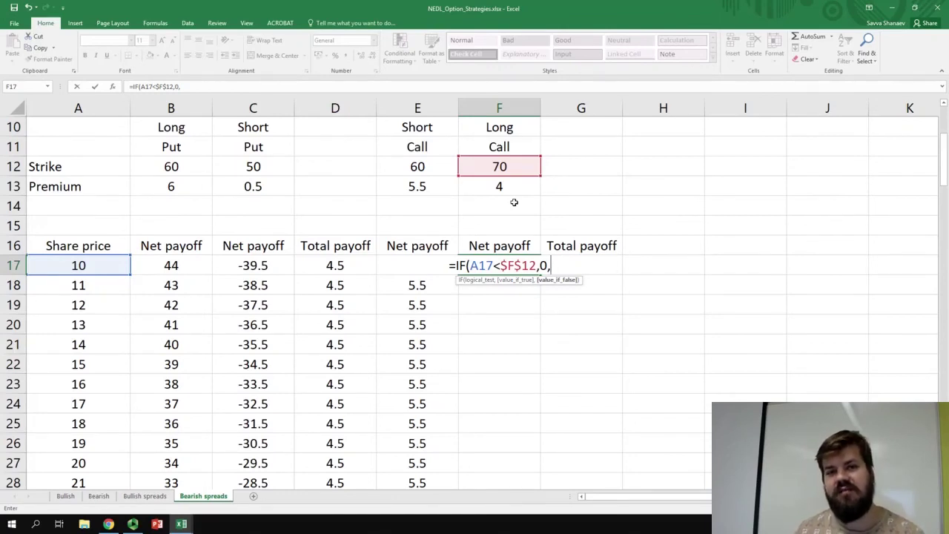
left_click(78, 265)
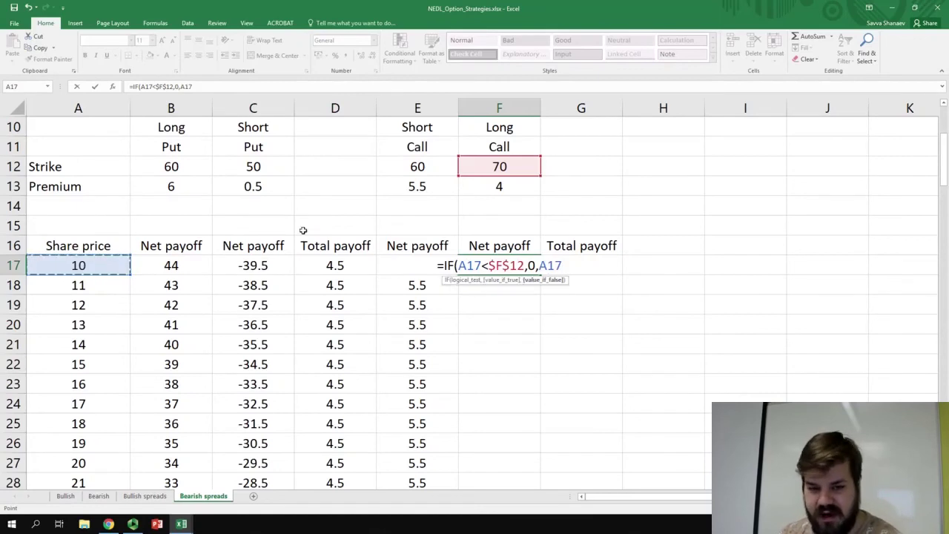
type("-")
left_click(521, 162)
key("F4")
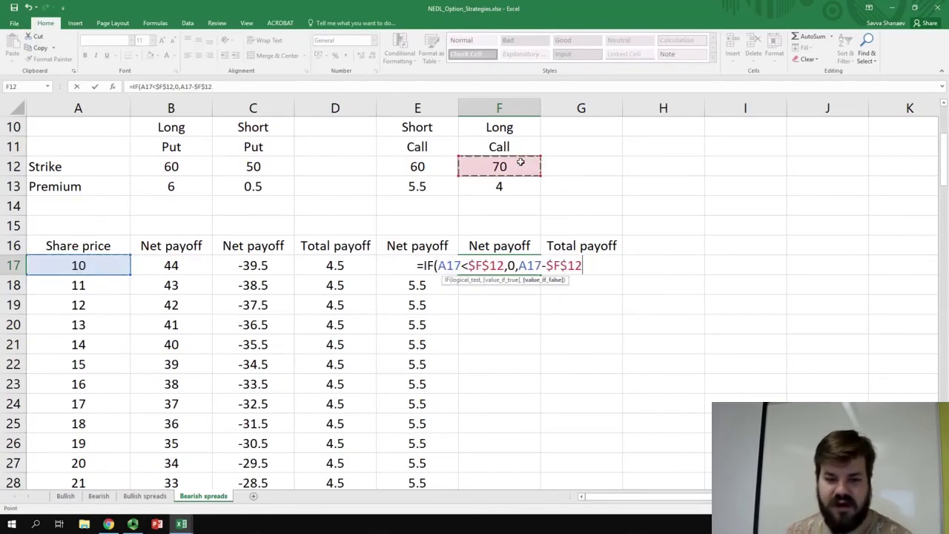
type(")")
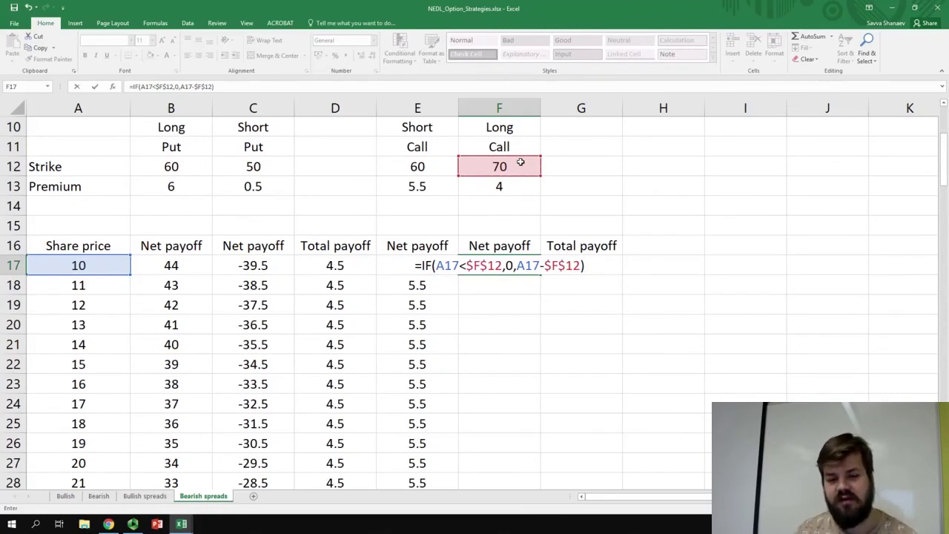
type("-")
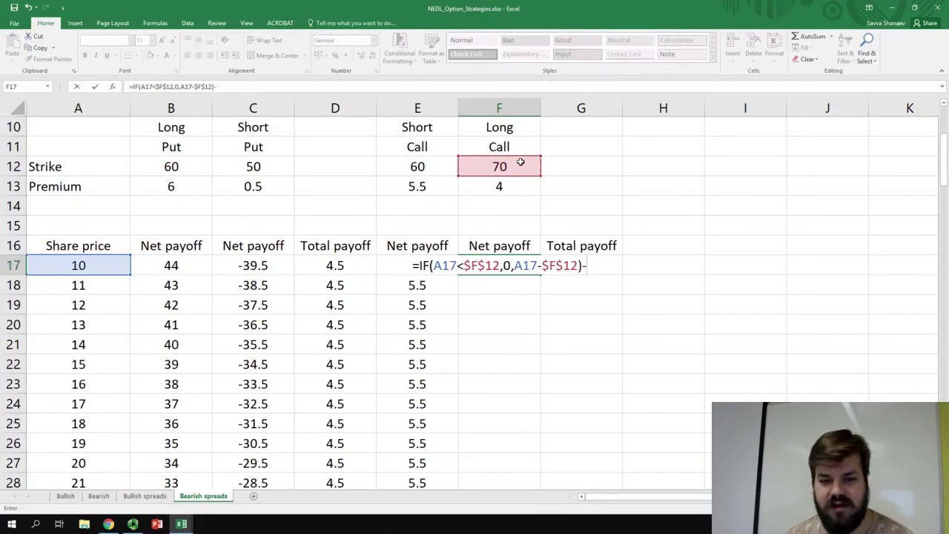
left_click(518, 186)
key("F4")
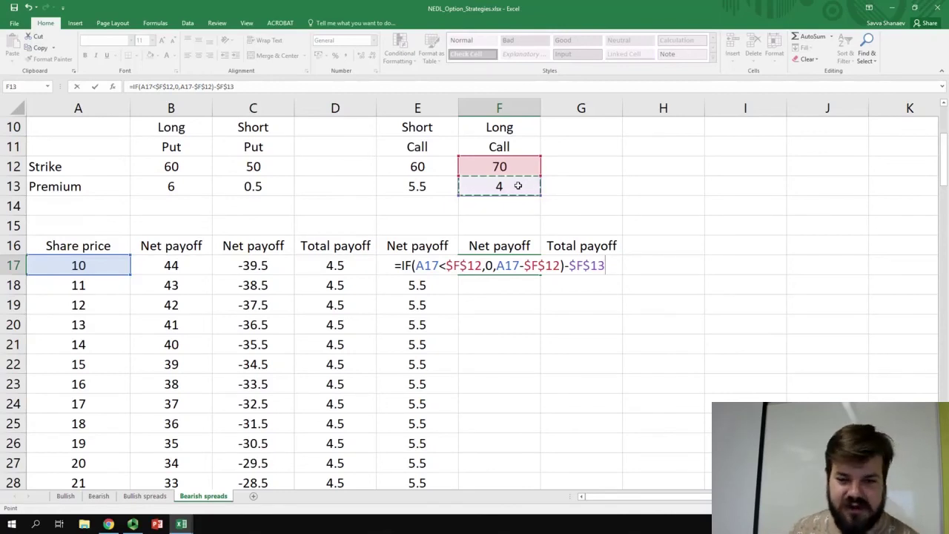
key("Return")
- Fill the long call net payoff formula from F17 down alongside all share prices and check the filled column
key("Up")
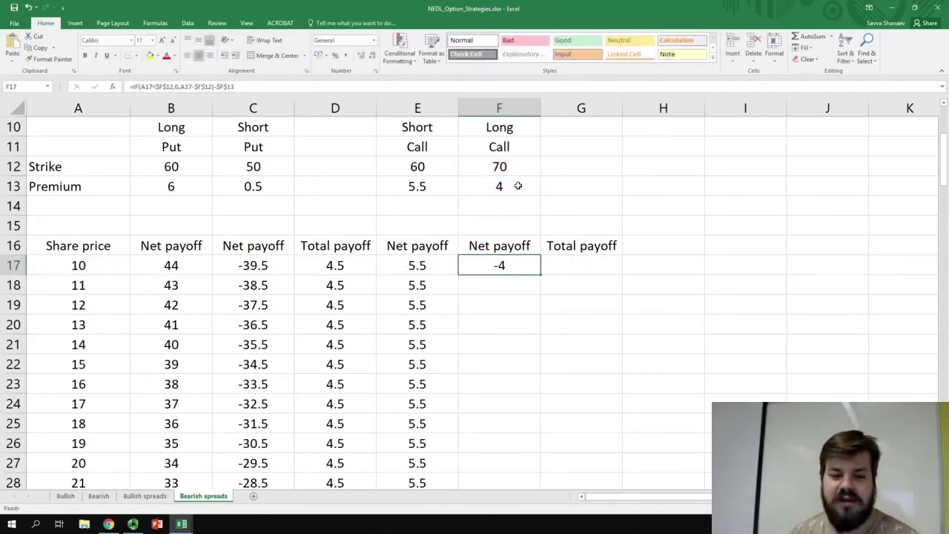
double_click(541, 276)
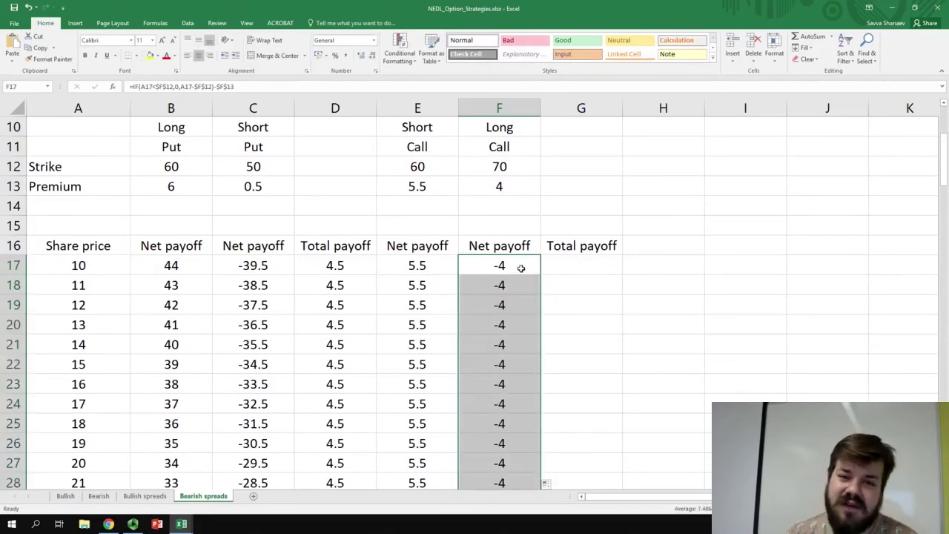
scroll(504, 281, "down", 20)
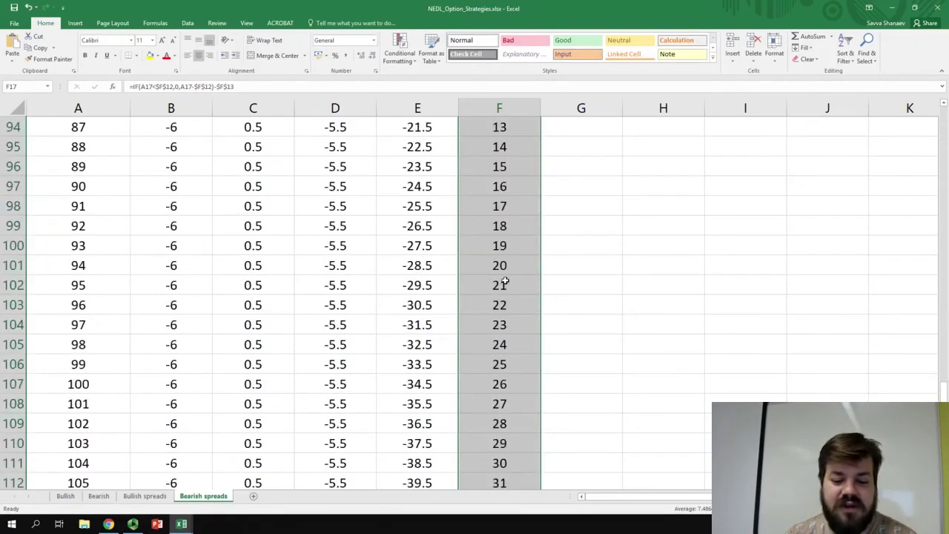
scroll(504, 281, "down", 7)
scroll(509, 279, "up", 20)
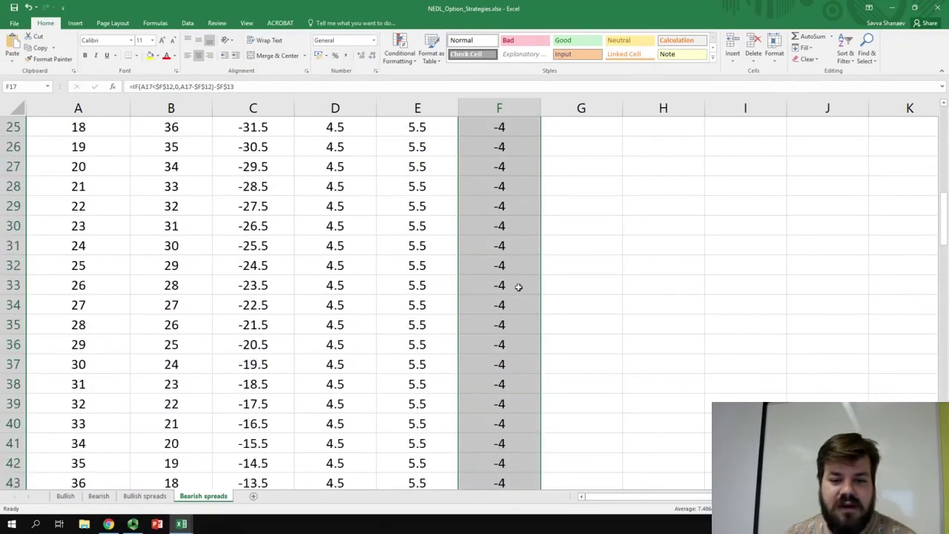
scroll(518, 287, "up", 5)
- Enter the call spread's total payoff in G17 as =SUM(E17:F17)
left_click(576, 262)
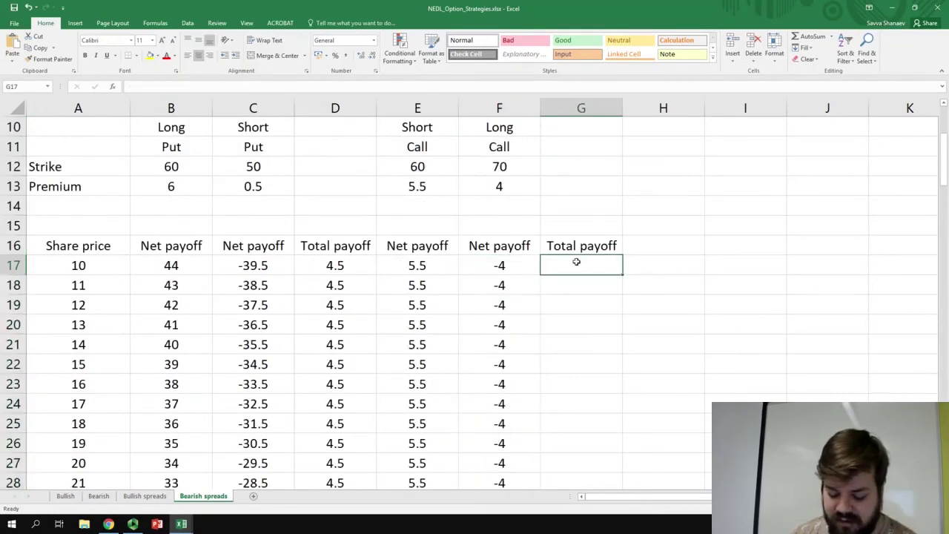
type("=SUM(")
left_click(457, 261)
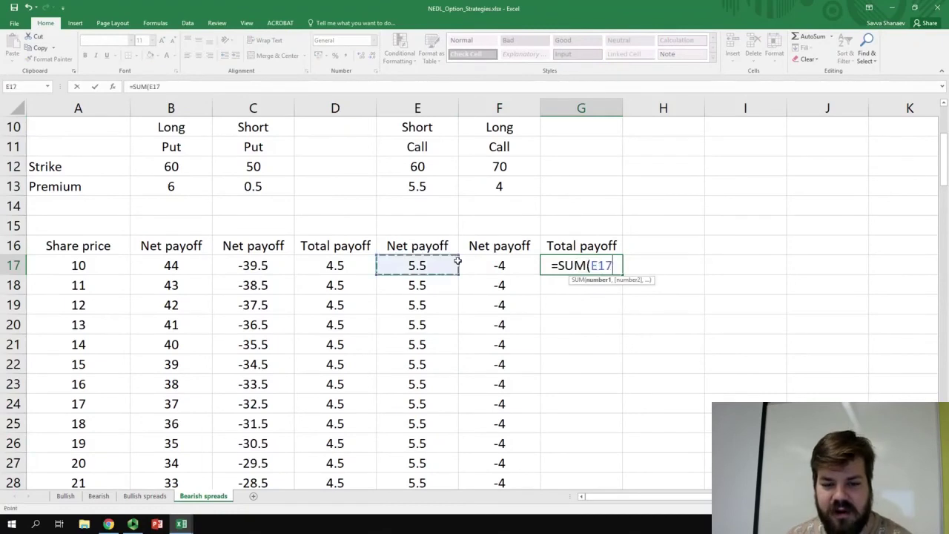
left_click_drag(457, 261, 482, 261)
type(")")
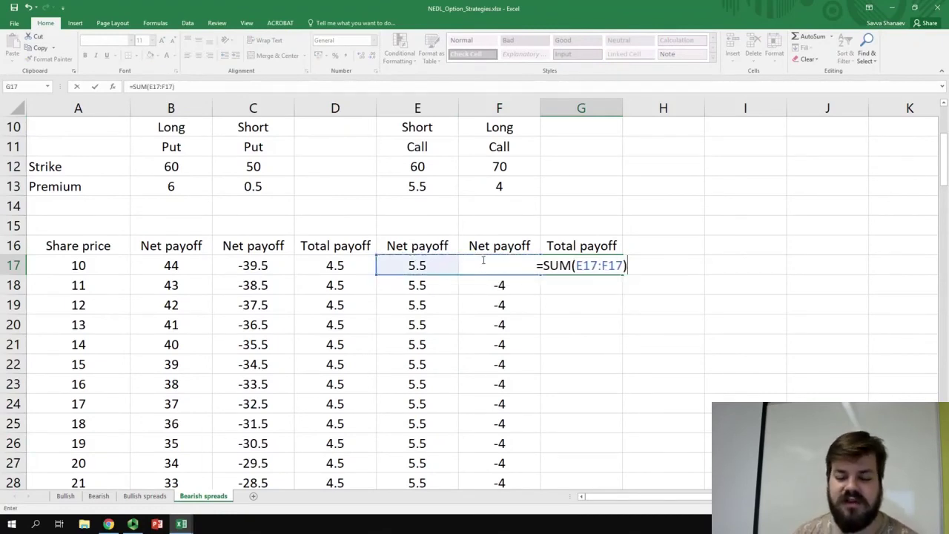
key("ctrl+Return")
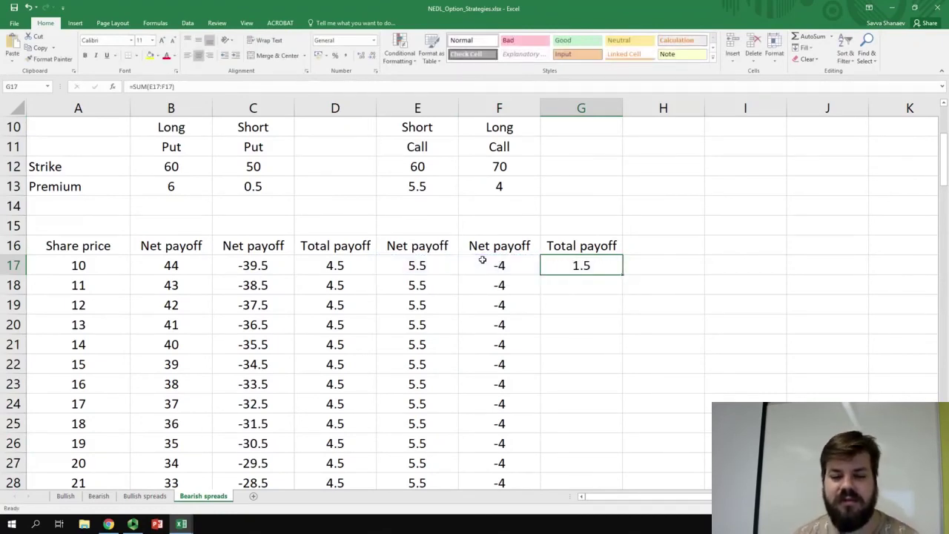
- Fill the call spread's total payoff formula from G17 down alongside all share prices and check the results
double_click(623, 272)
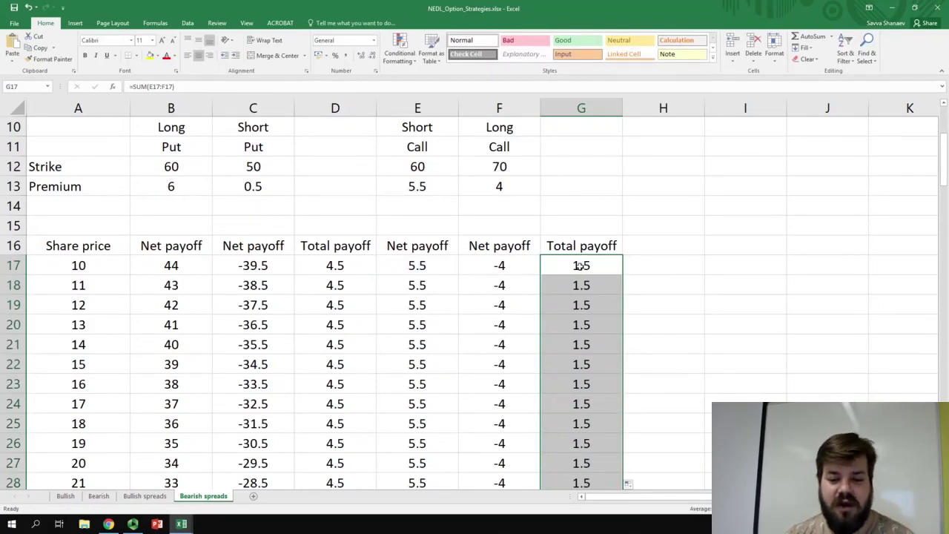
scroll(581, 269, "down", 20)
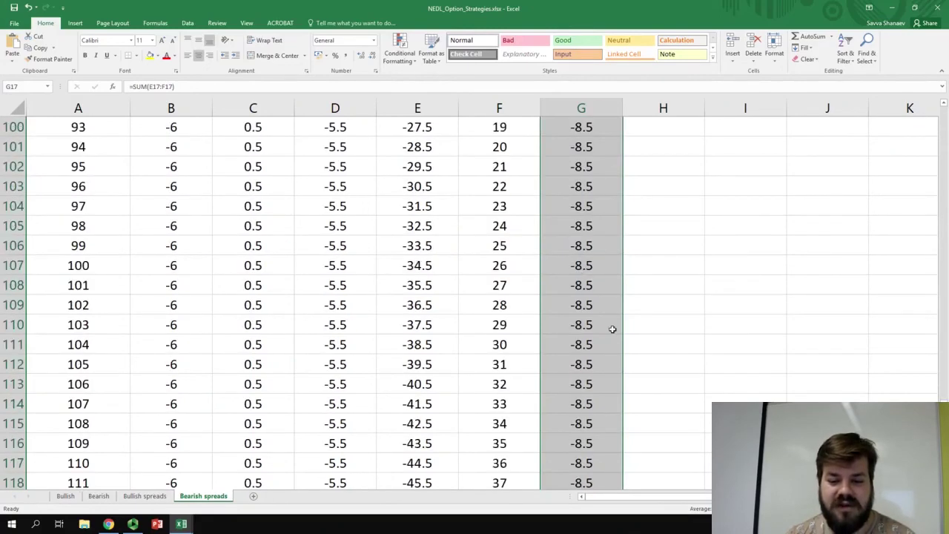
scroll(612, 328, "down", 5)
scroll(608, 328, "up", 16)
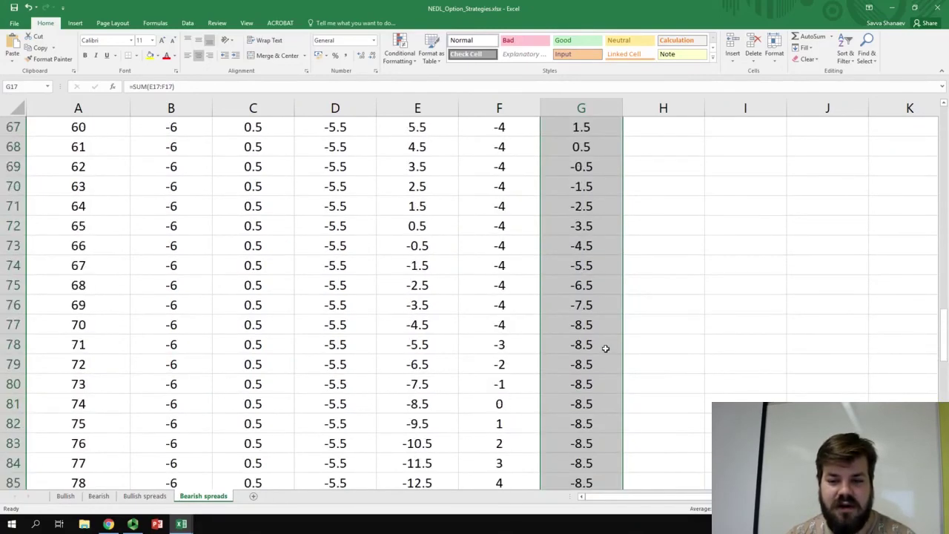
- Examine the call spread's total payoffs at share prices of 70 and above, and at the lowest share prices
left_click(589, 324)
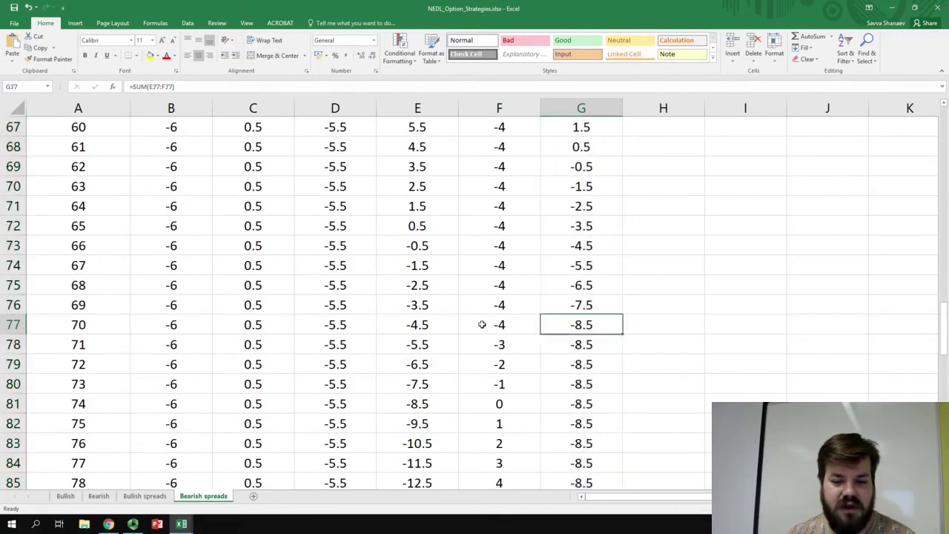
left_click_drag(482, 324, 48, 326)
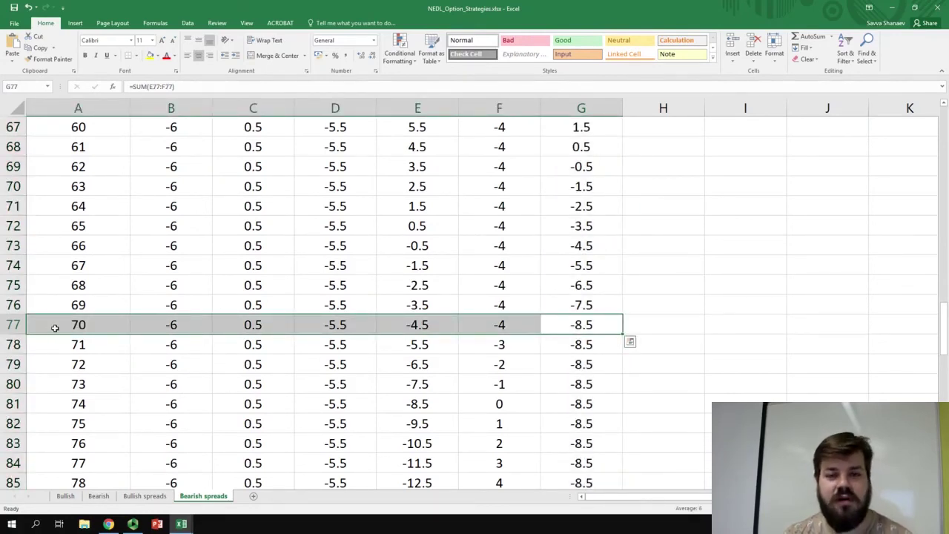
left_click_drag(70, 326, 586, 425)
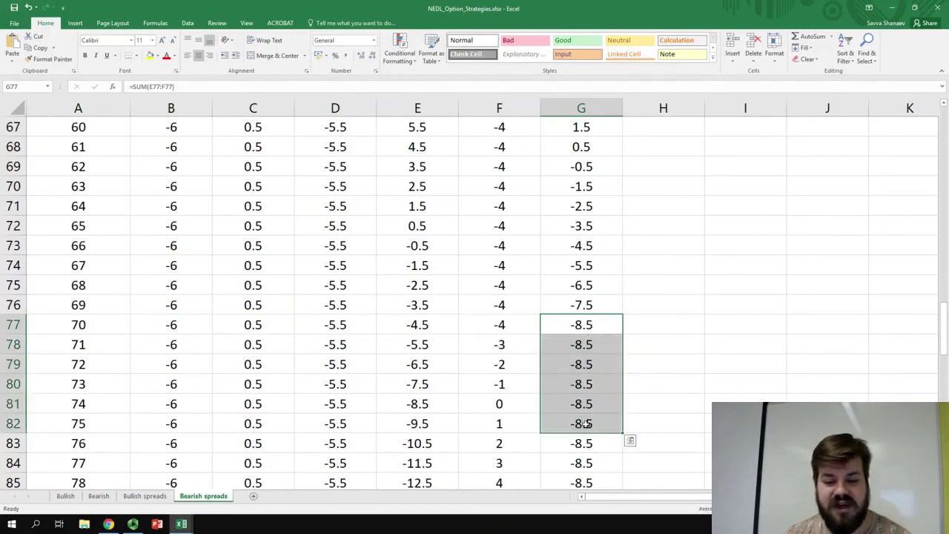
left_click(583, 325)
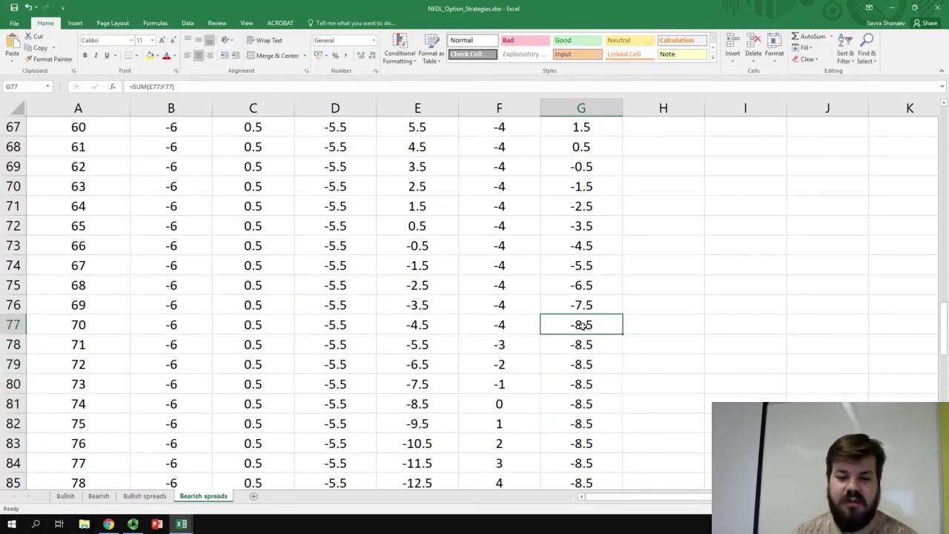
key("ctrl+Up")
scroll(571, 341, "up", 3)
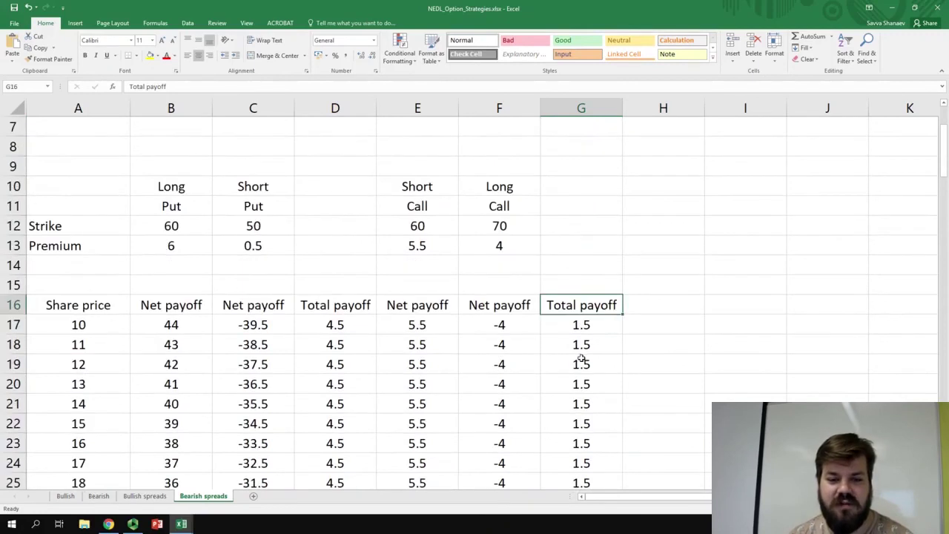
left_click(579, 344)
left_click(560, 327)
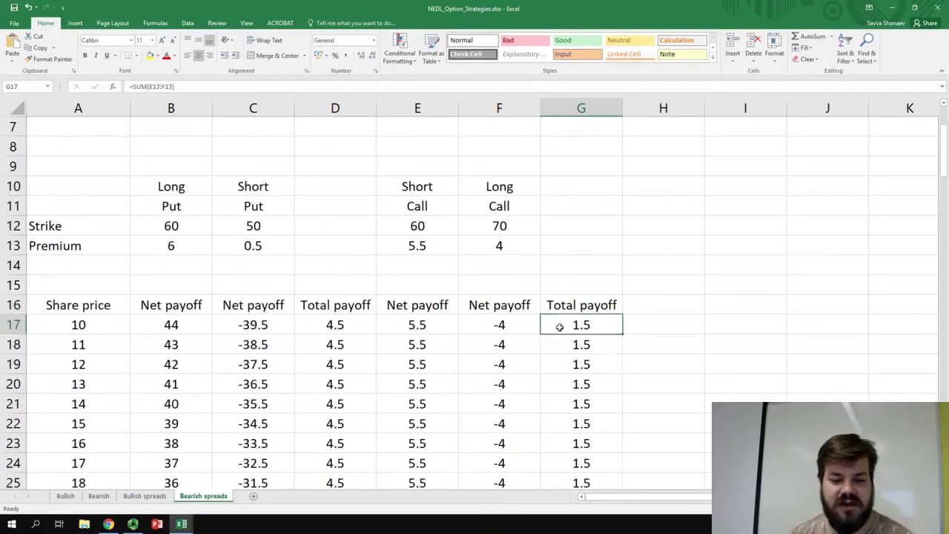
left_click(429, 325)
left_click(582, 326)
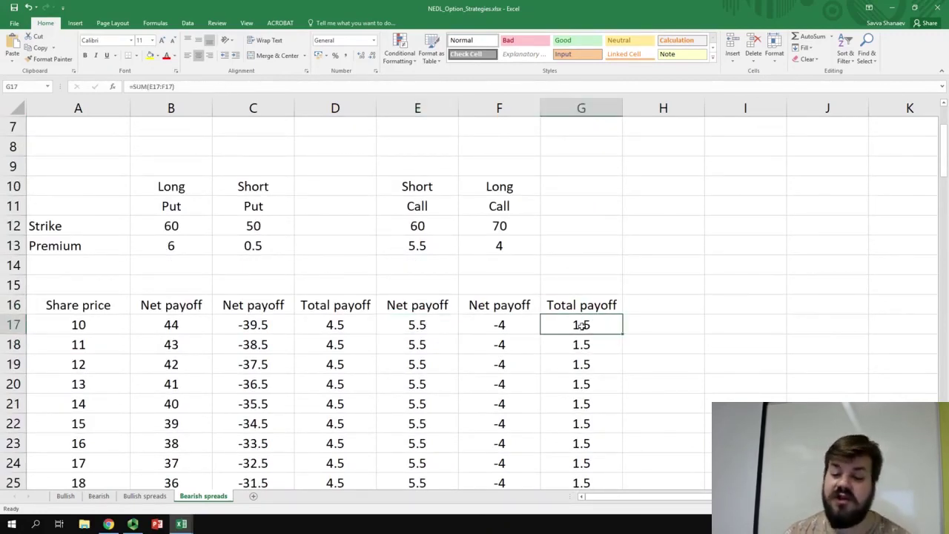
- Review the "Bearish spread - calls" chart, including its net payoff and total payoff lines
left_click_drag(673, 360, 720, 360)
scroll(599, 345, "down", 7)
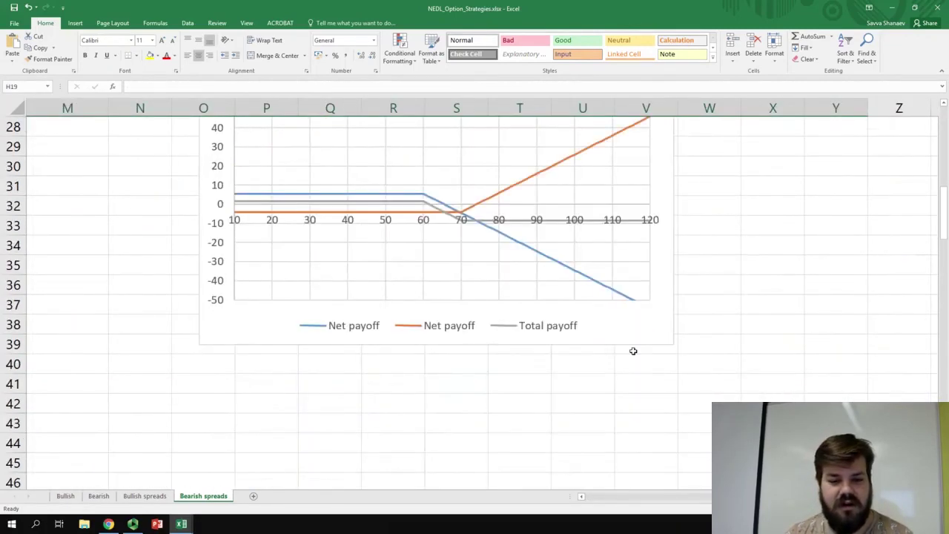
scroll(631, 349, "up", 2)
left_click(760, 337)
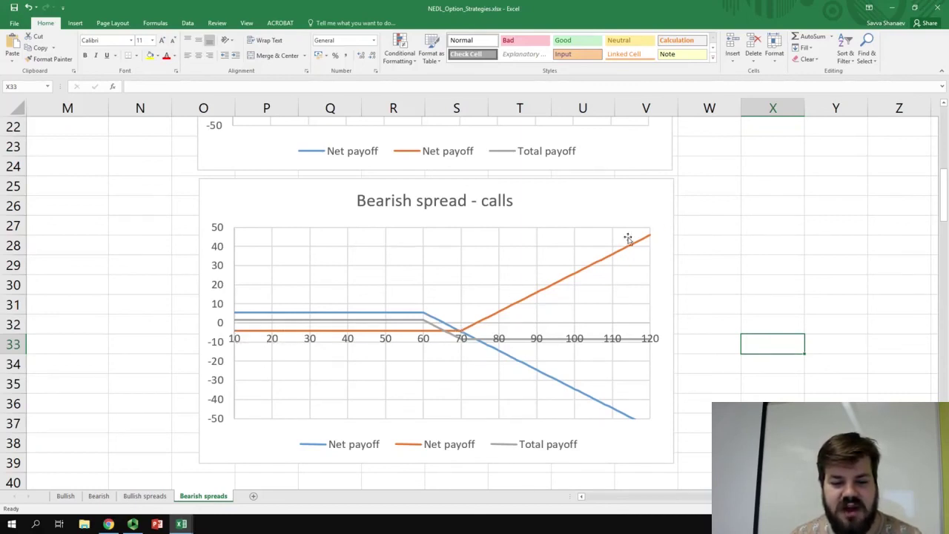
mouse_move(381, 317)
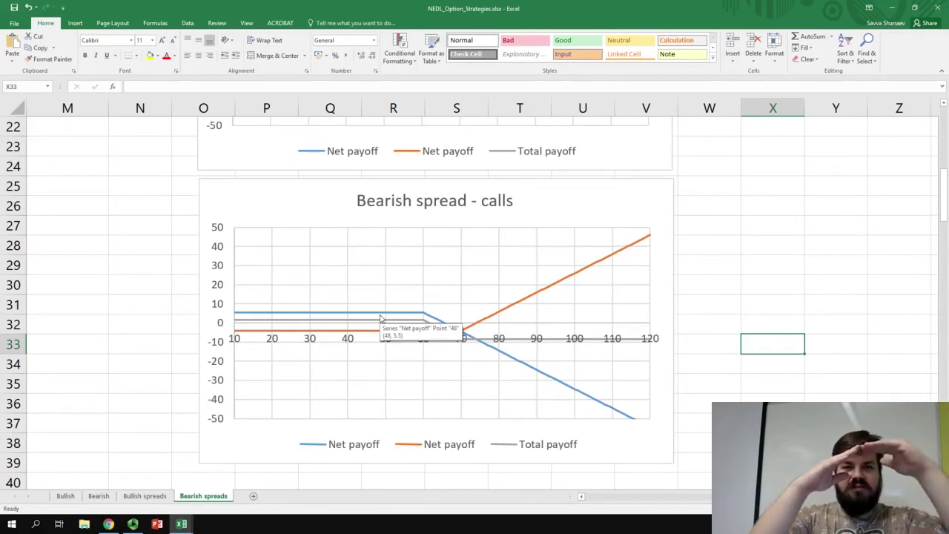